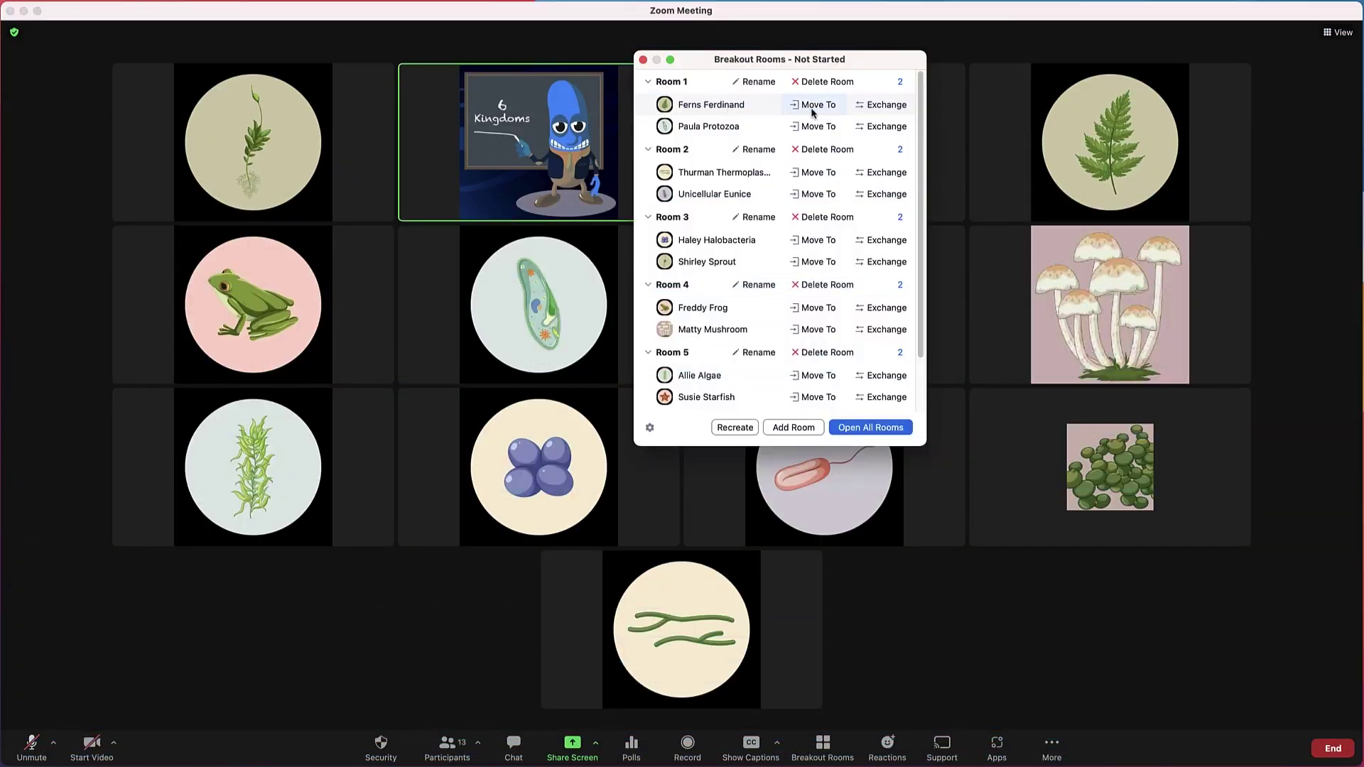
left_click(813, 105)
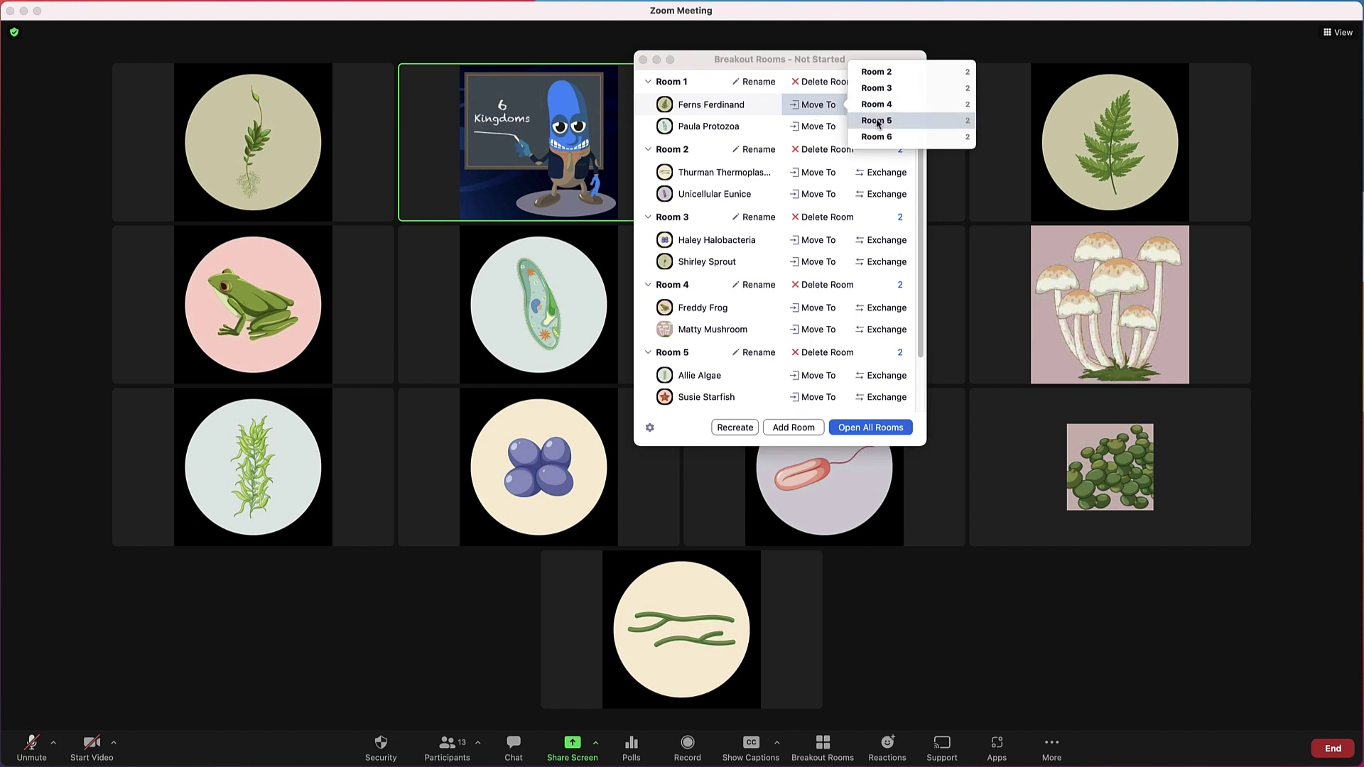
left_click(951, 137)
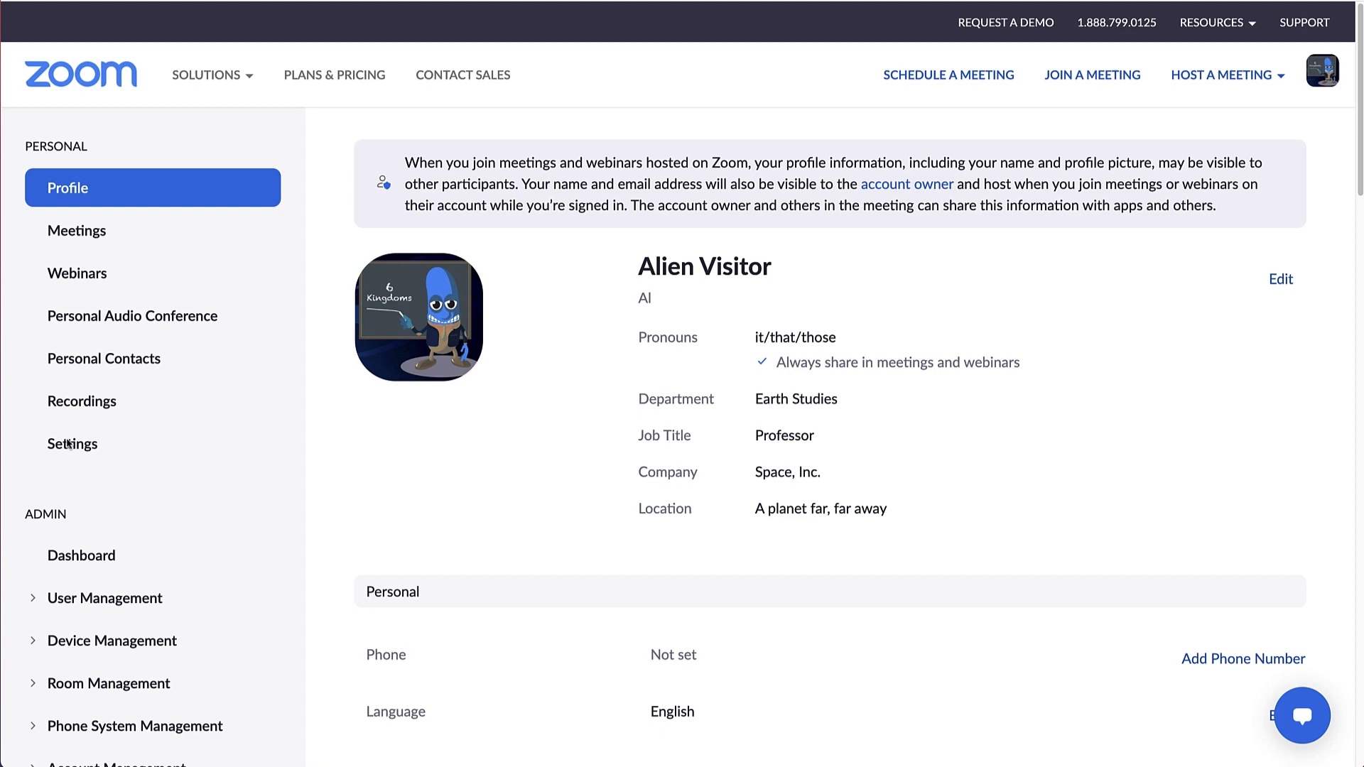
Go to the In Meeting (Advanced) settings and leave Breakout room enabled
left_click(67, 445)
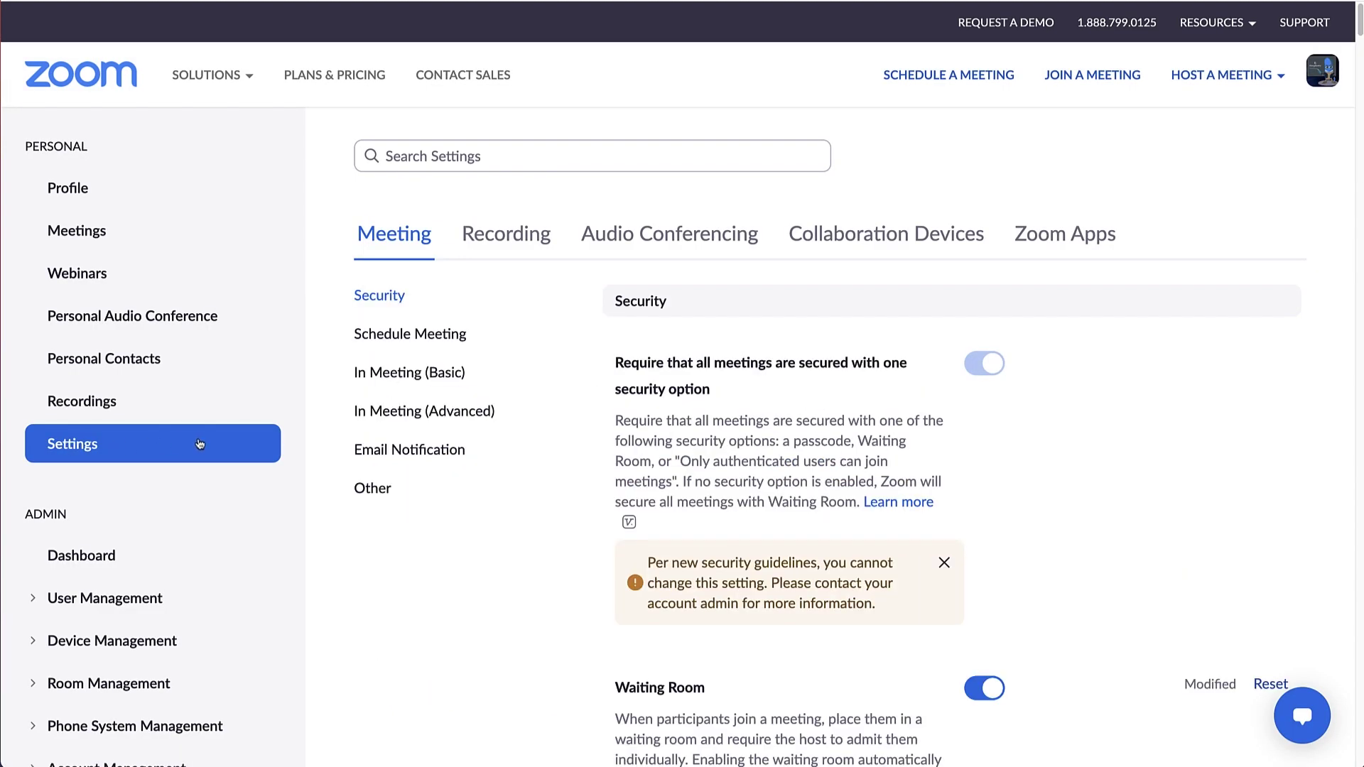
left_click(462, 413)
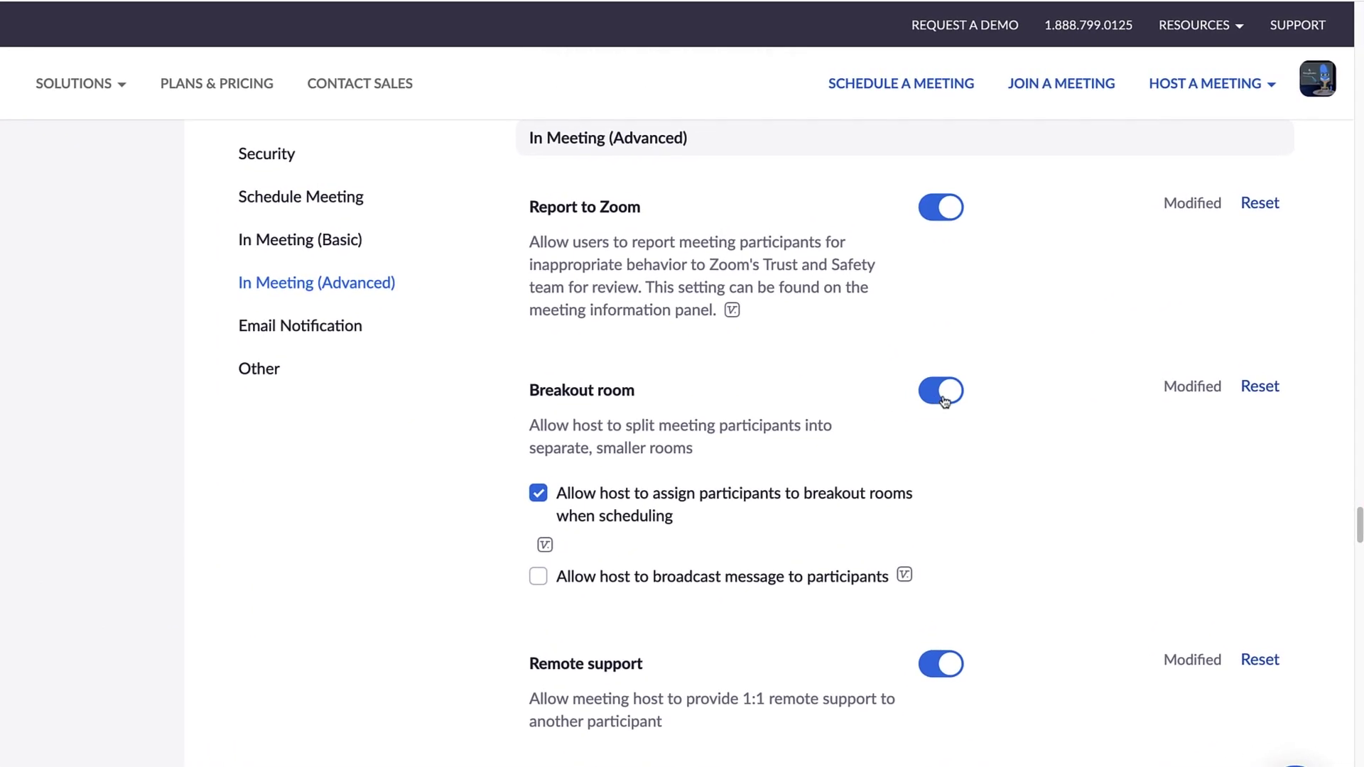
left_click(942, 395)
left_click(943, 395)
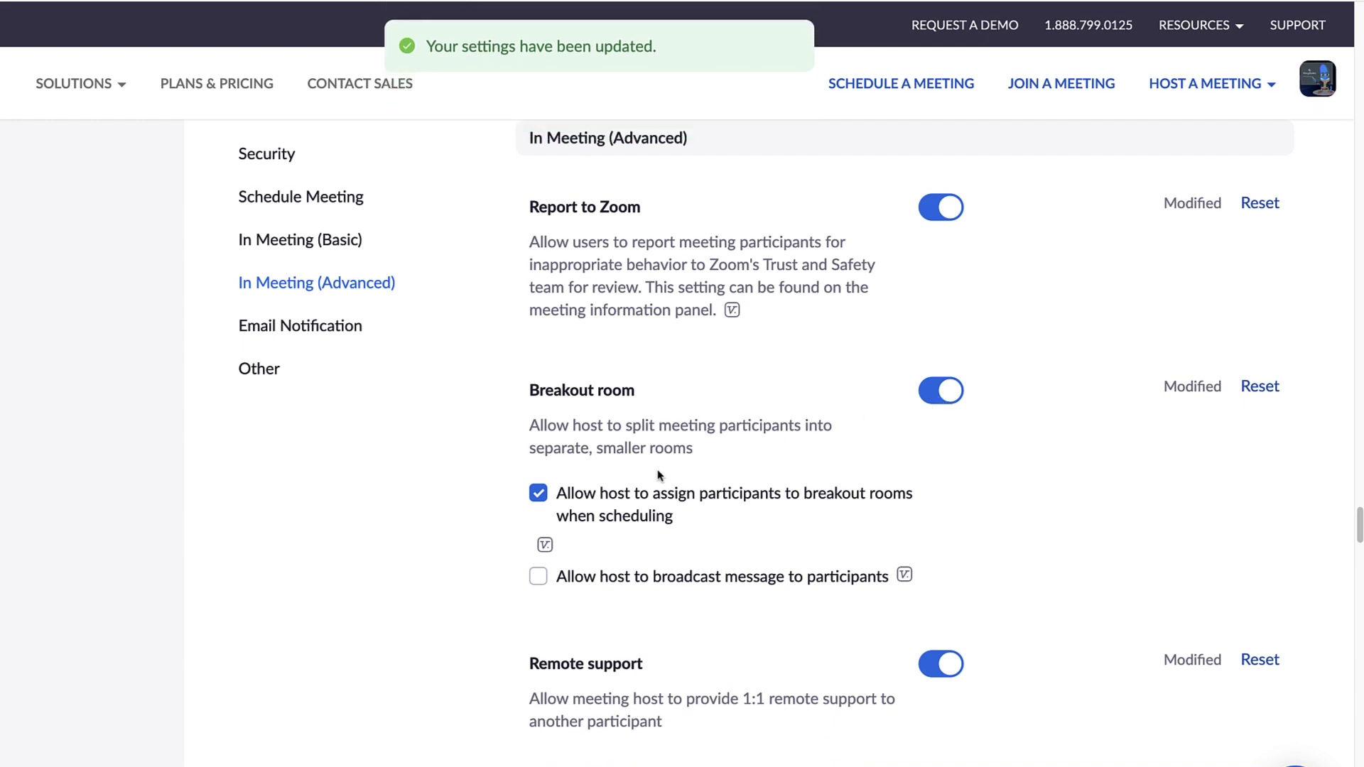
Keep pre-assigning participants on, allow broadcasting messages to participants, and save
left_click(538, 493)
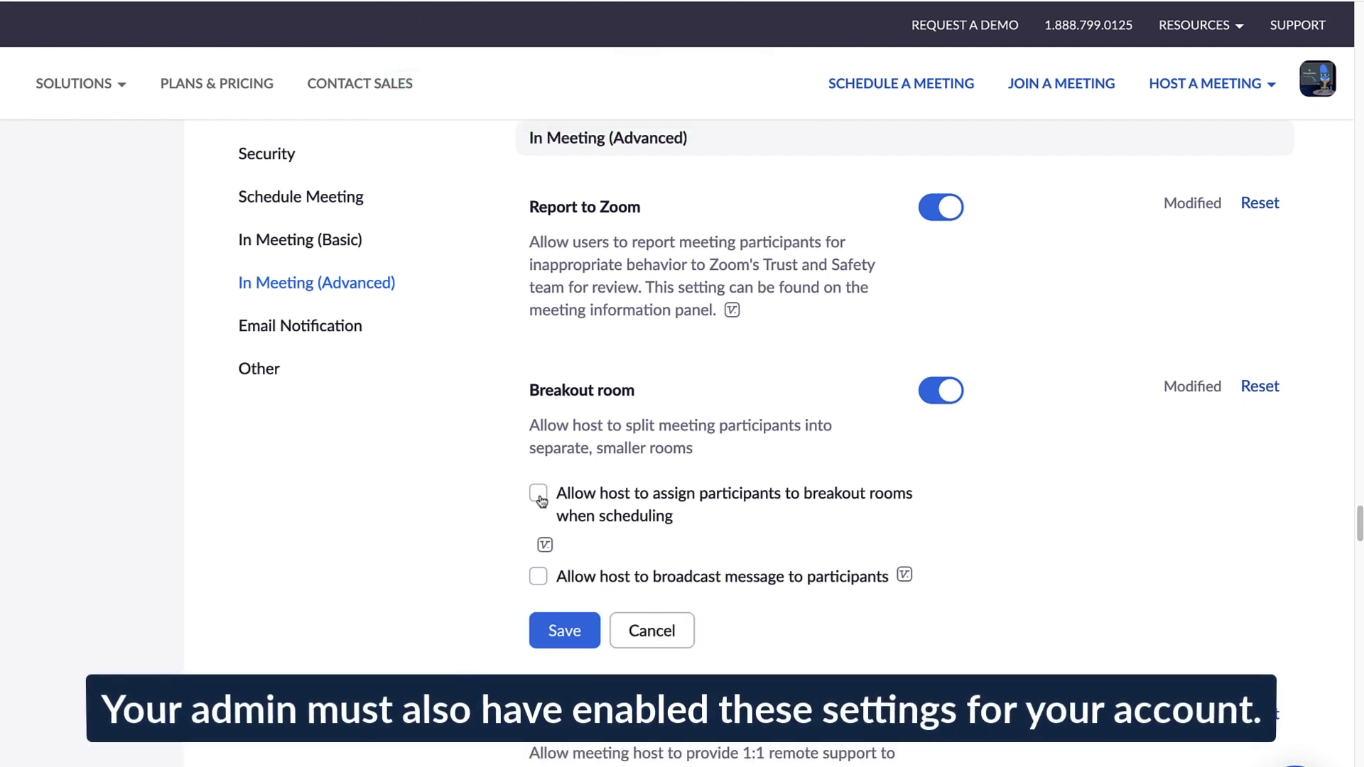
left_click(538, 493)
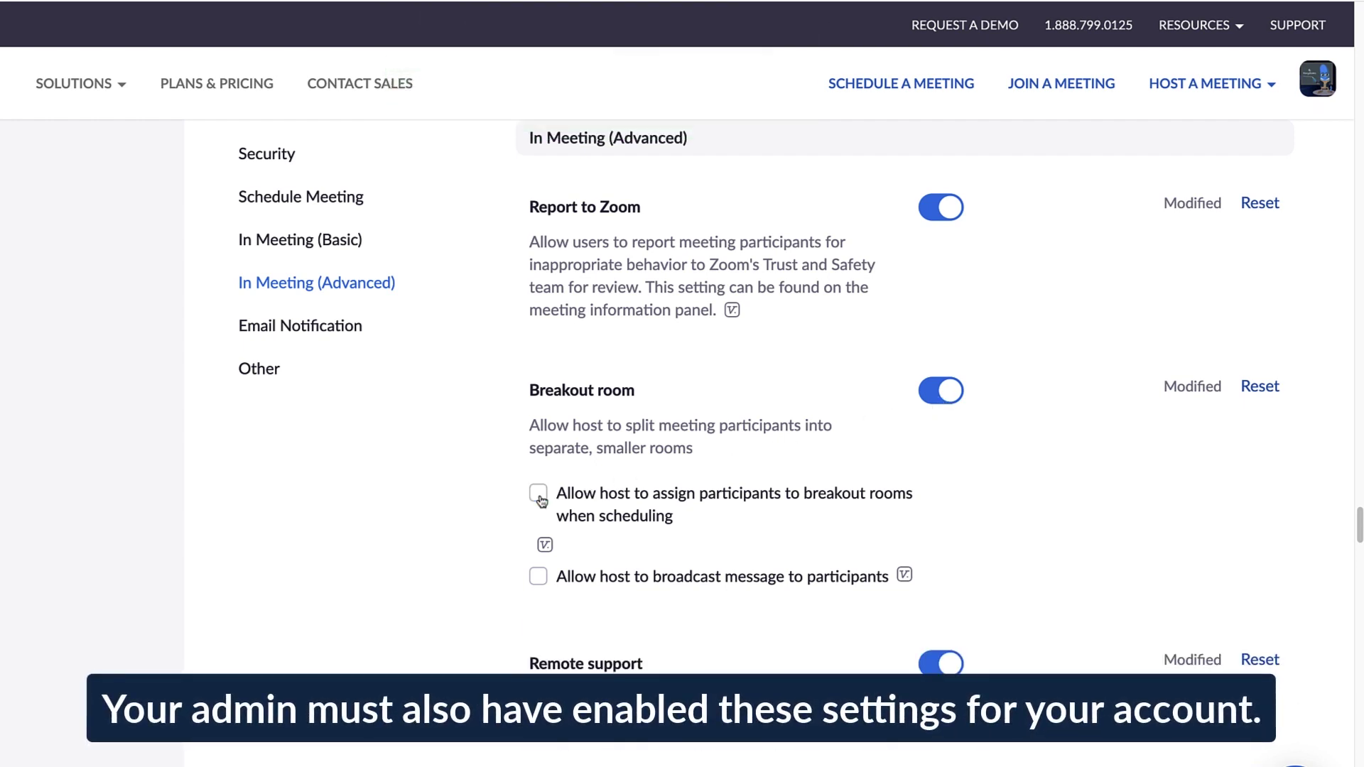
left_click(537, 577)
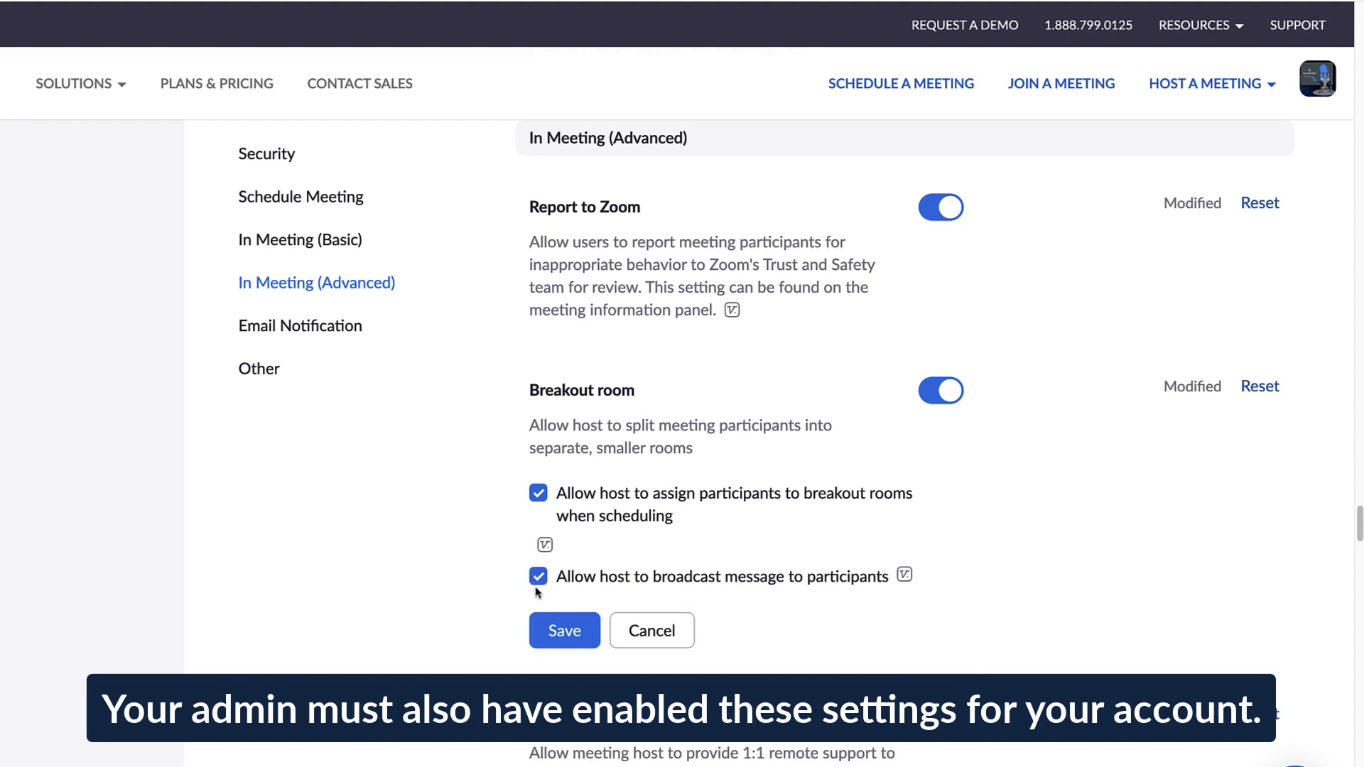
left_click(551, 638)
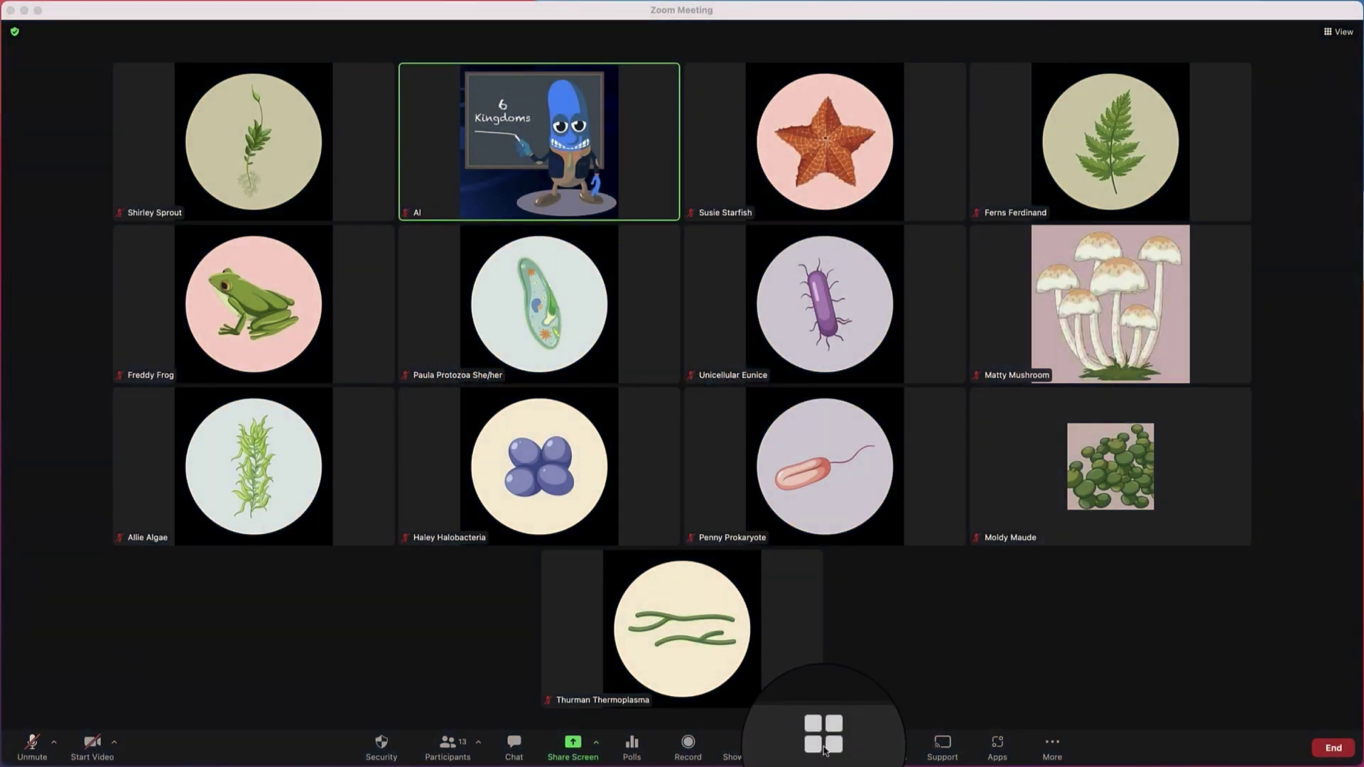
Start breakout room setup and set the number of rooms to 6
left_click(824, 741)
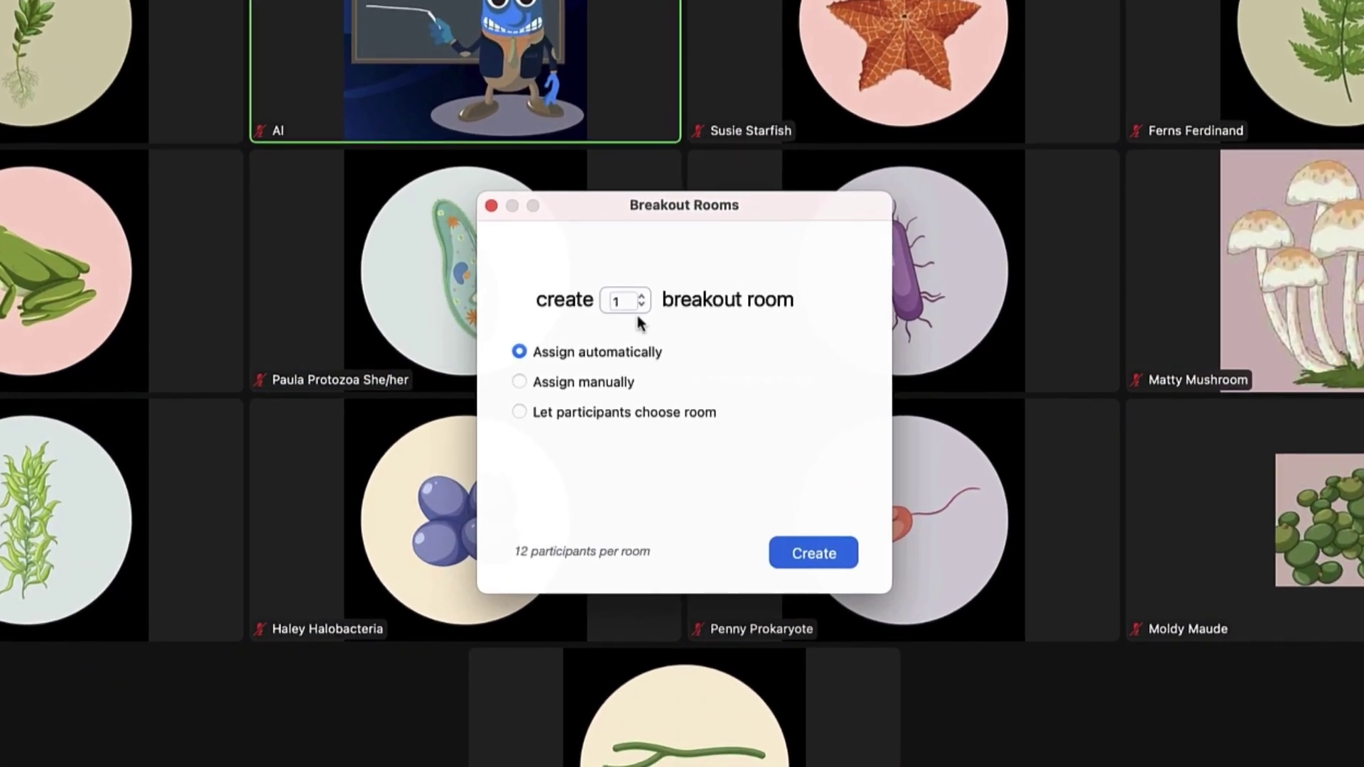
left_click(642, 297)
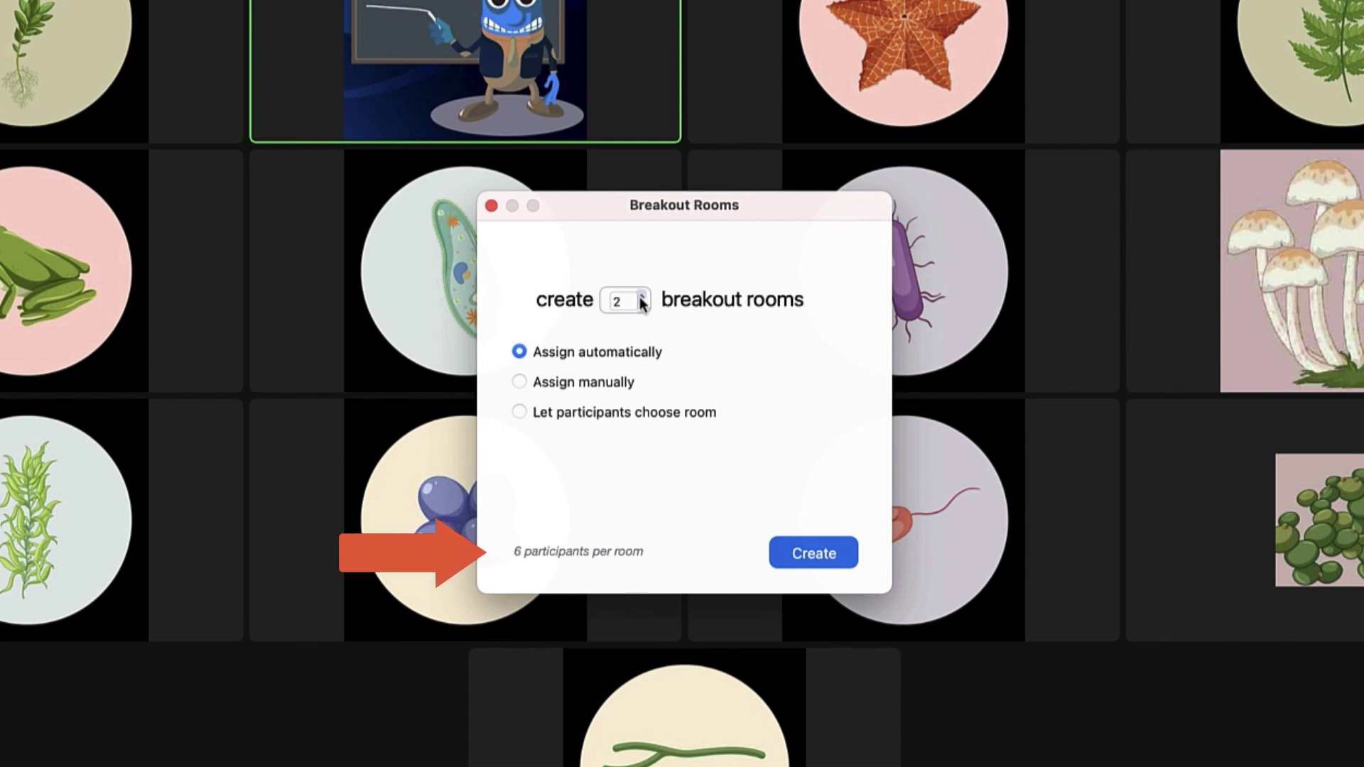
left_click(642, 297)
left_click(641, 298)
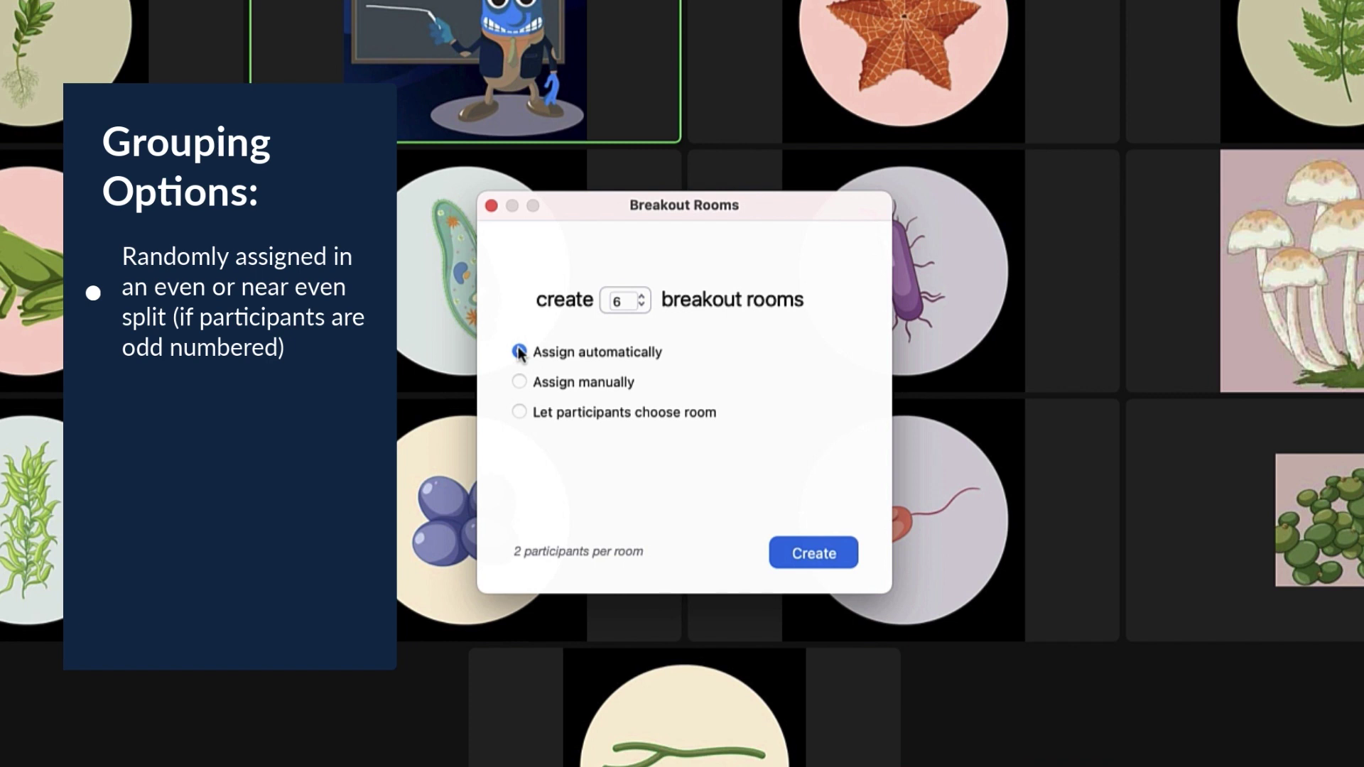
Choose Assign automatically and create the six breakout rooms
left_click(519, 382)
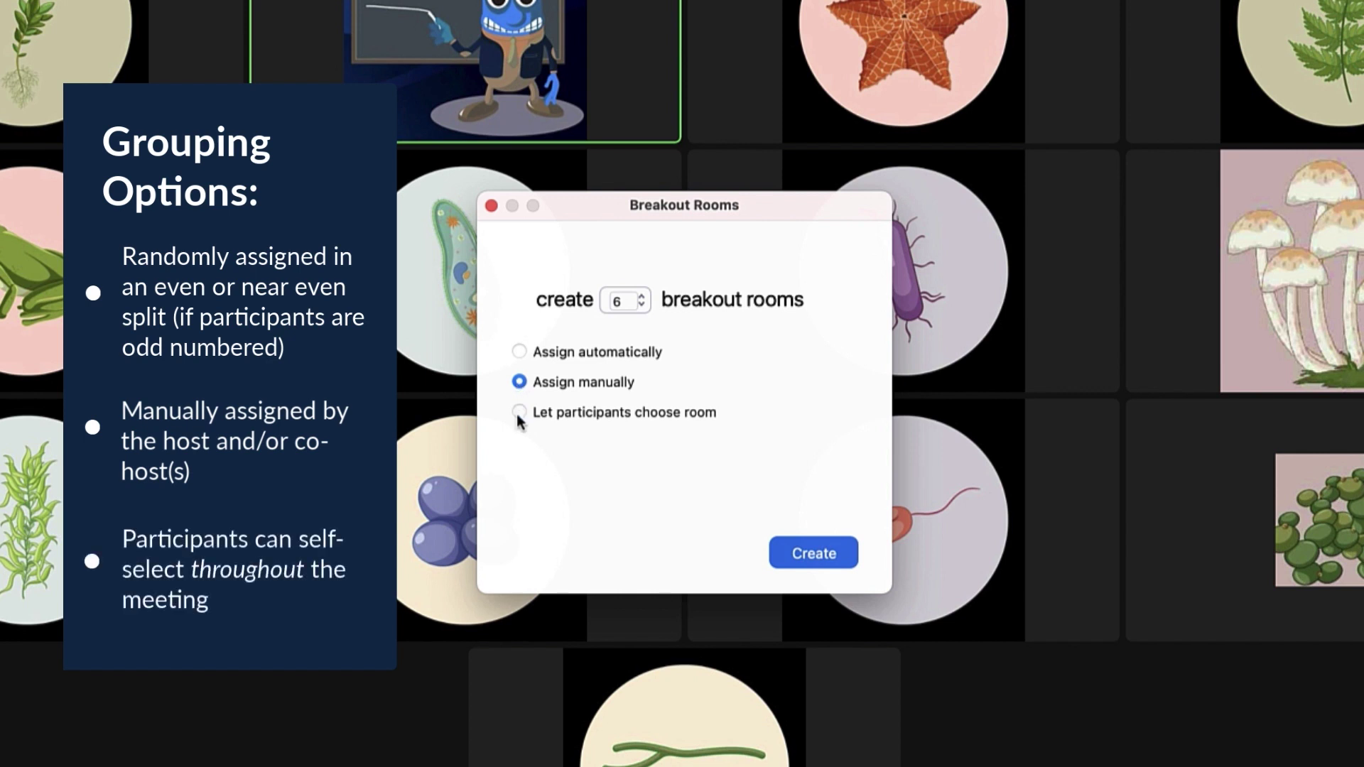
left_click(518, 416)
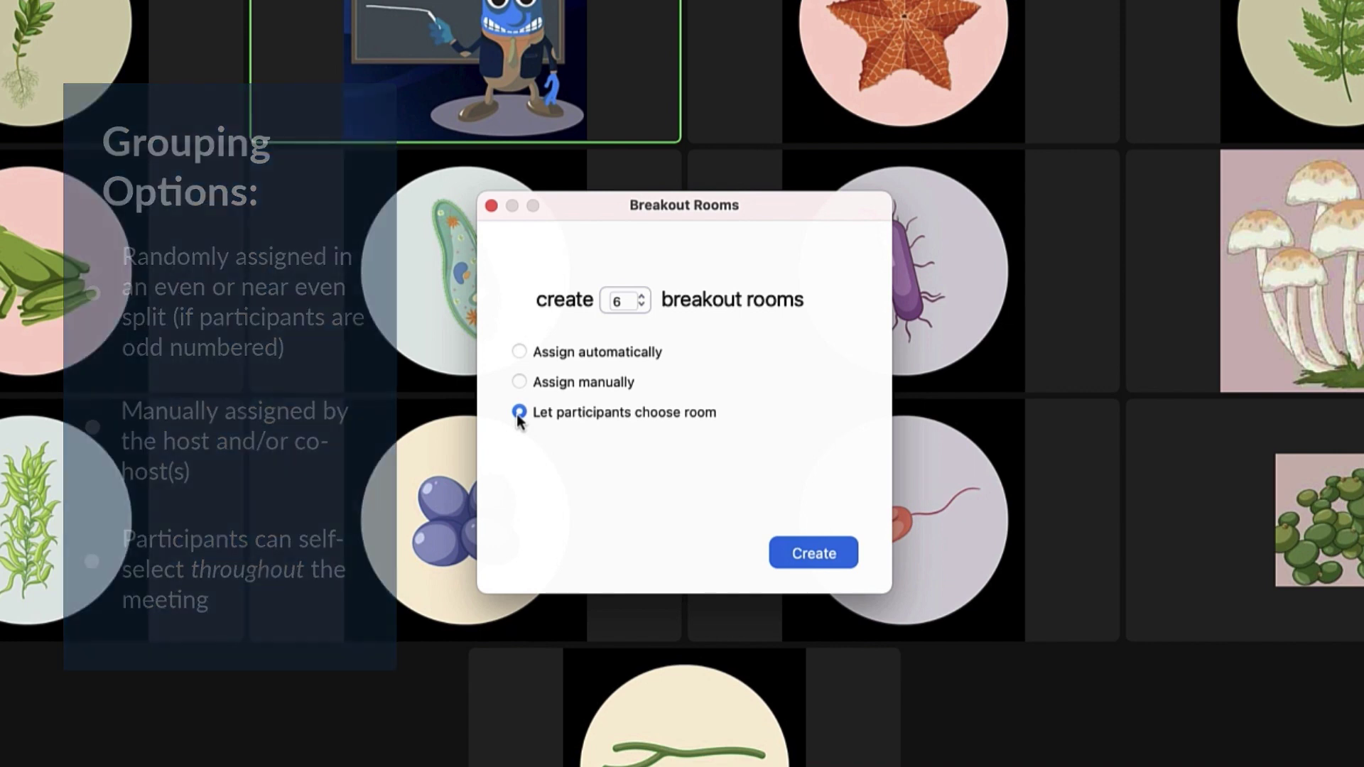
left_click(520, 353)
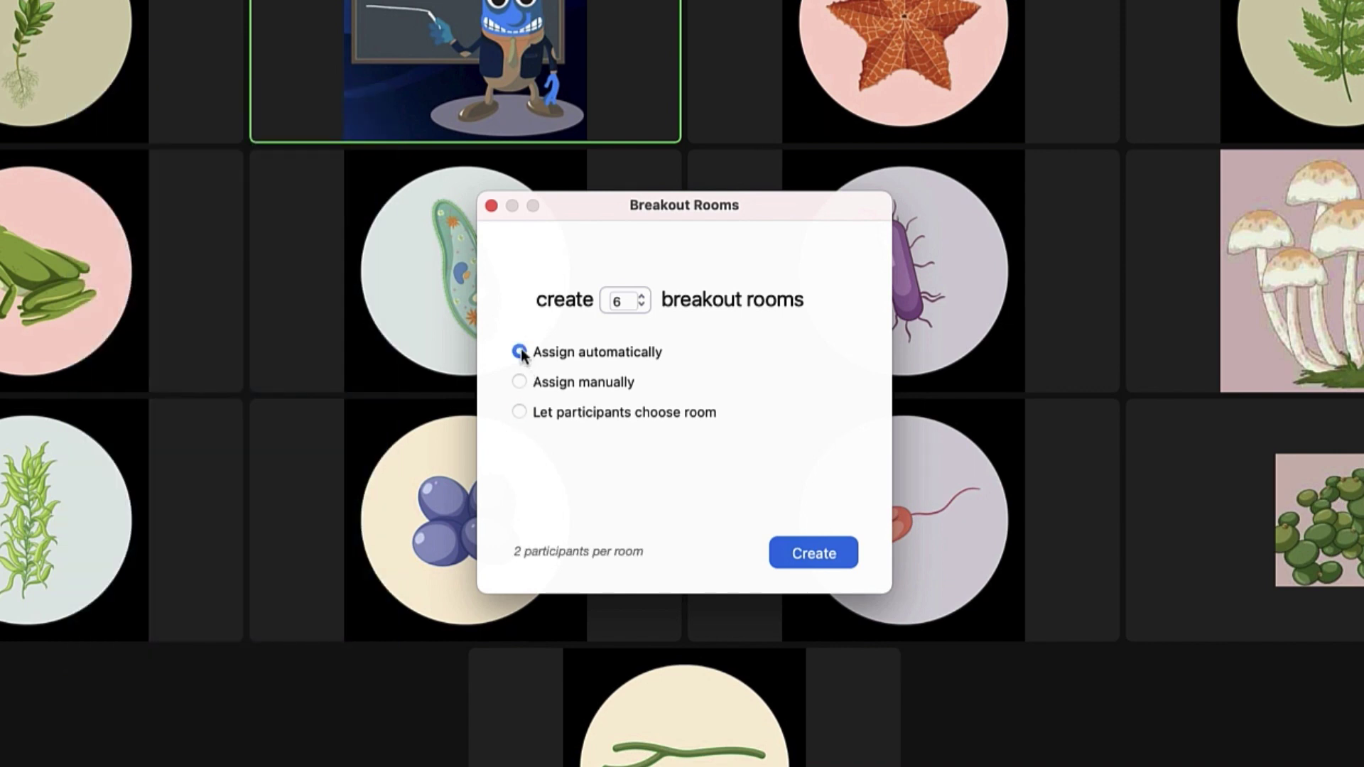
left_click(847, 554)
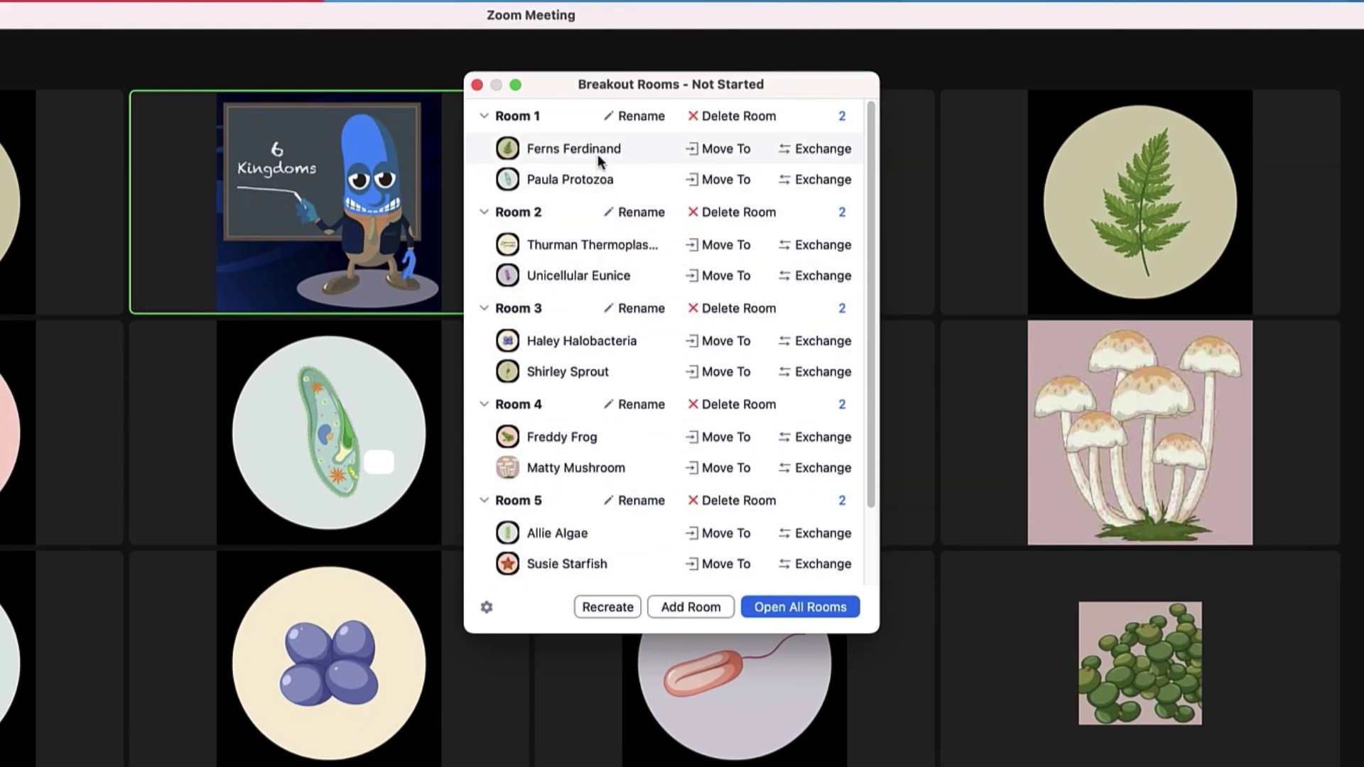
left_click(716, 153)
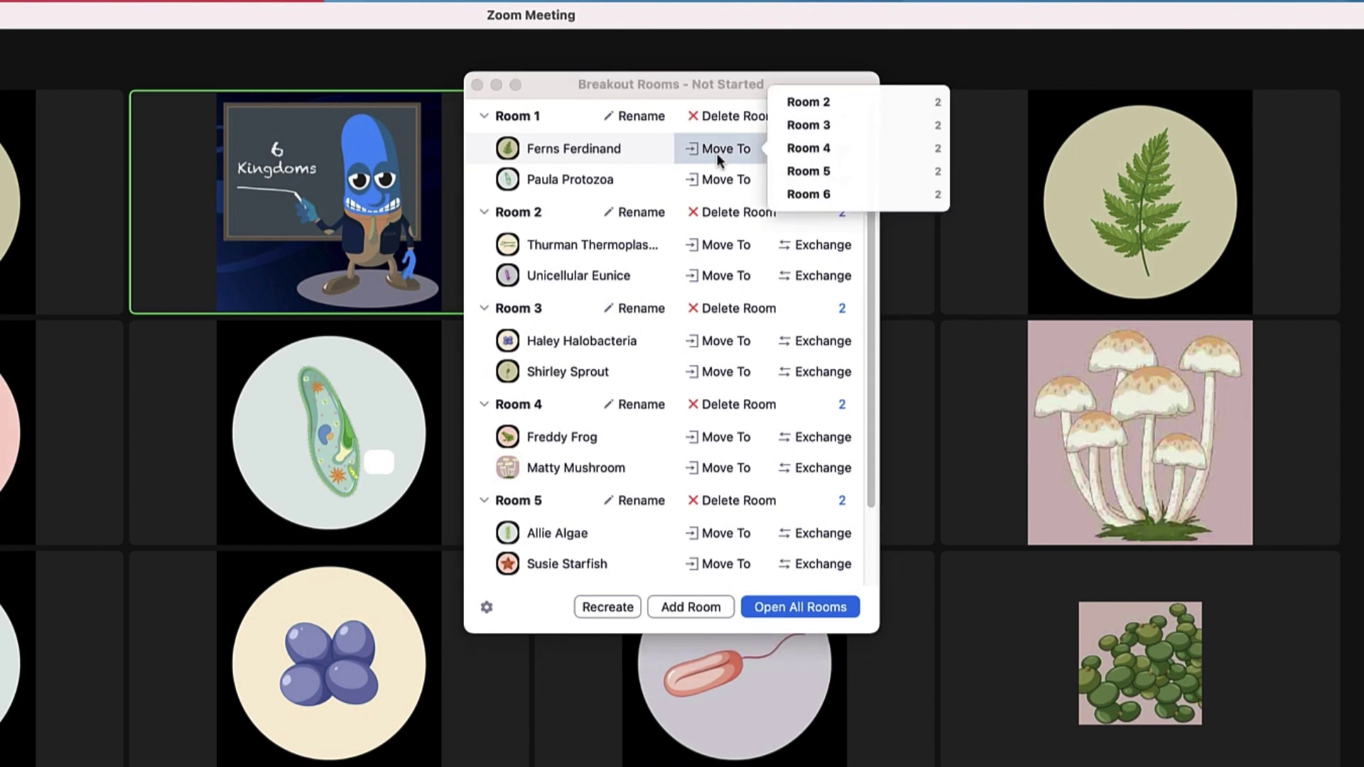
left_click(808, 170)
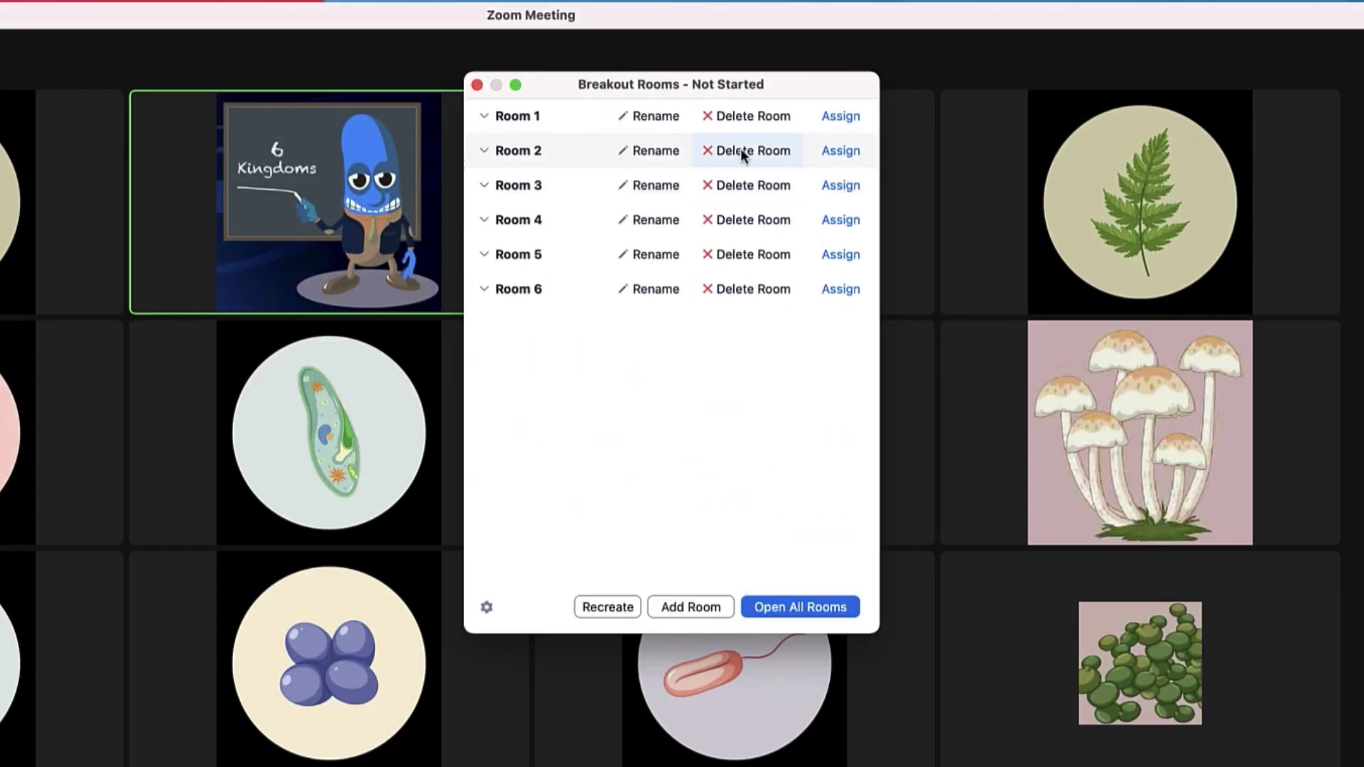
Assign Susie Starfish and Freddy Frog to Room 1 and Ferns Ferdinand to Room 2, and rename Room 1 to Animal
left_click(841, 123)
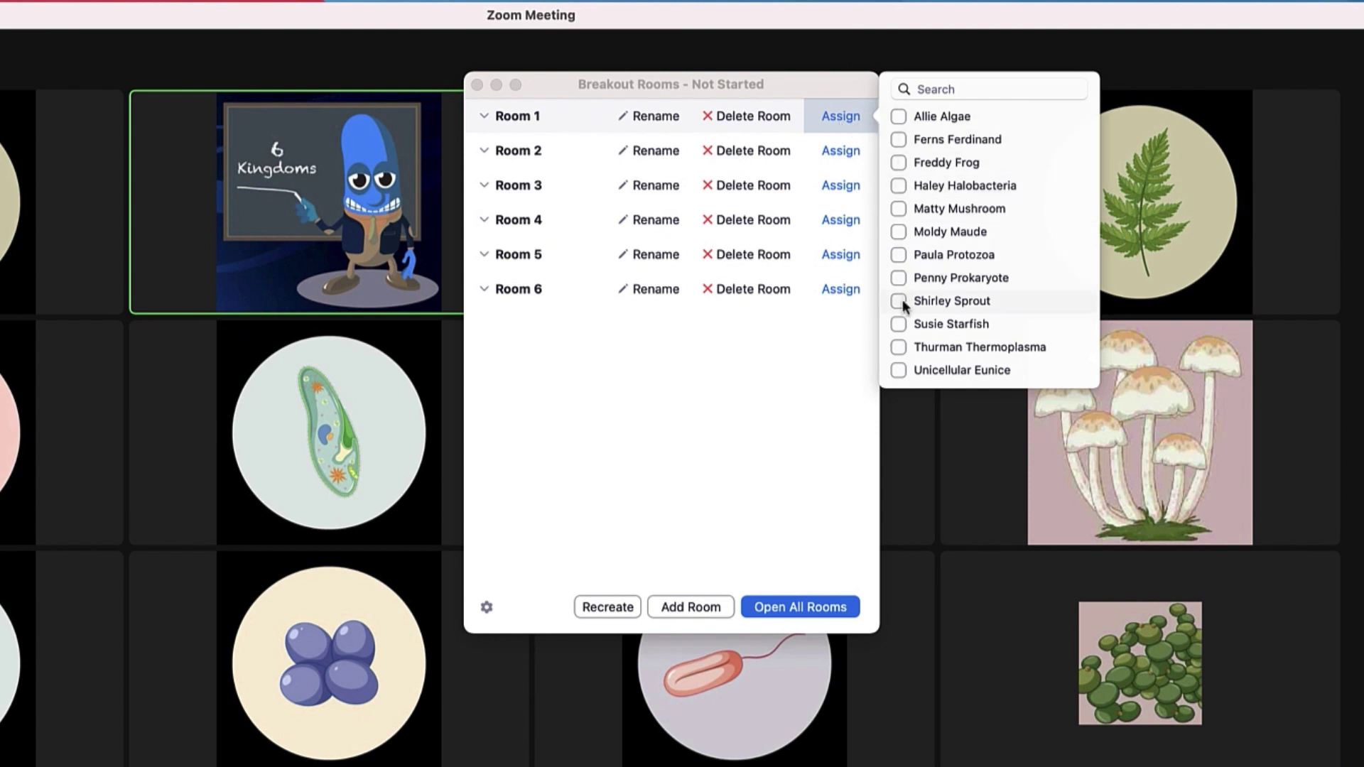
left_click(898, 324)
left_click(898, 162)
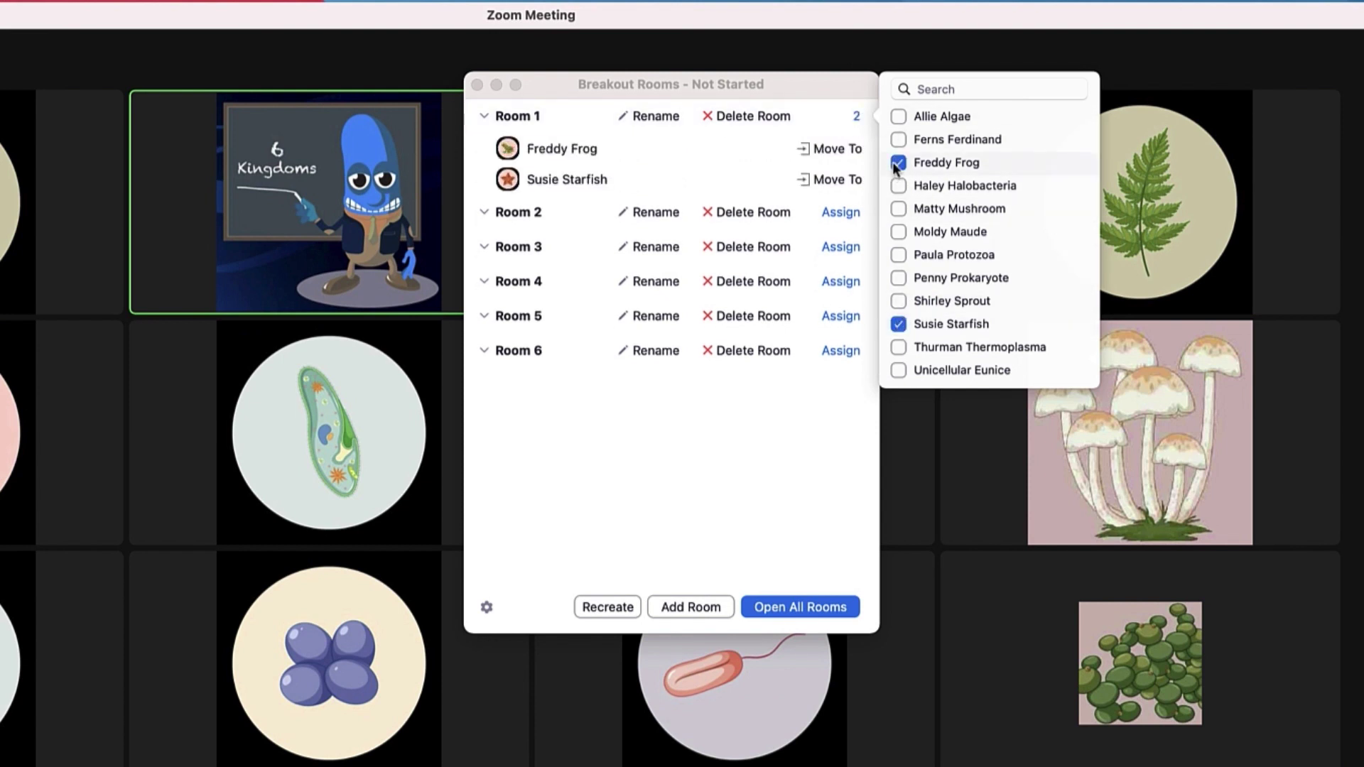
left_click(842, 212)
left_click(899, 141)
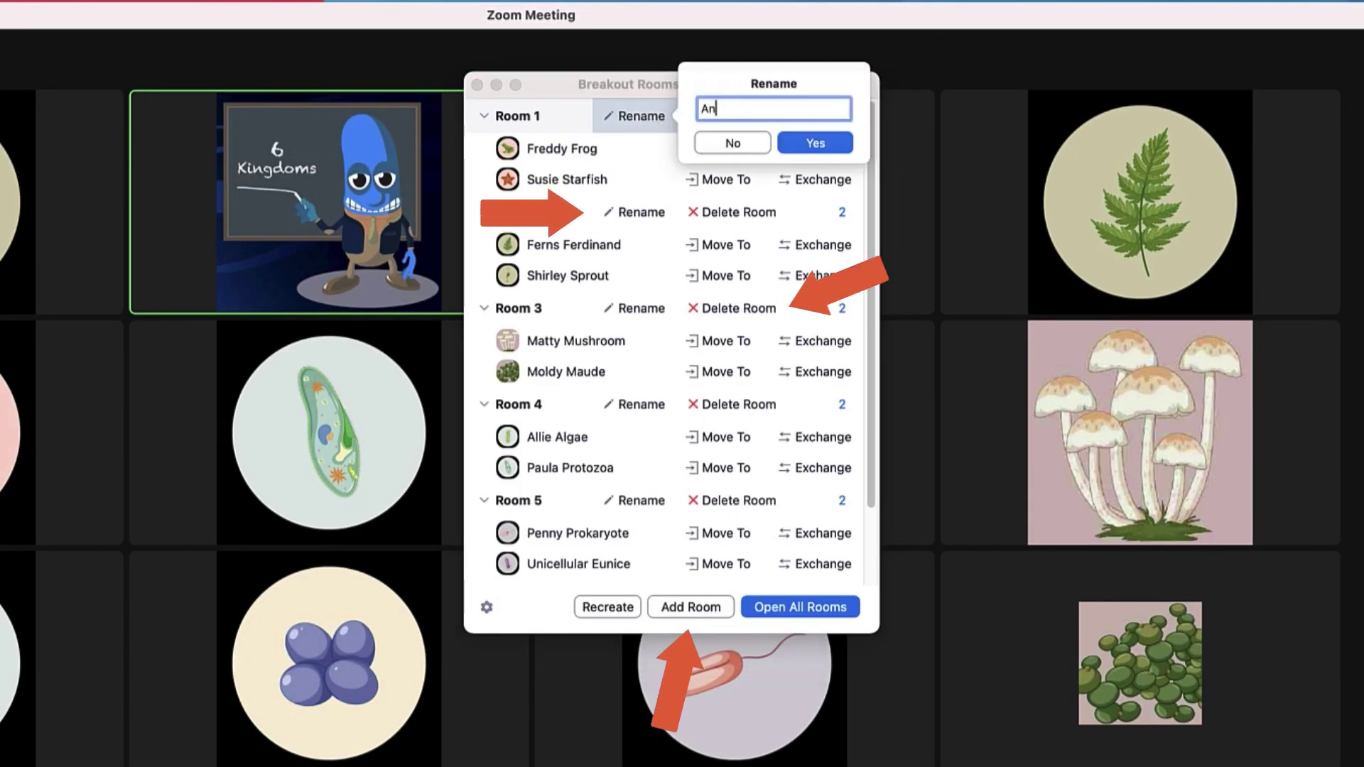
type("imal")
left_click(815, 143)
left_click(643, 211)
type("Pl")
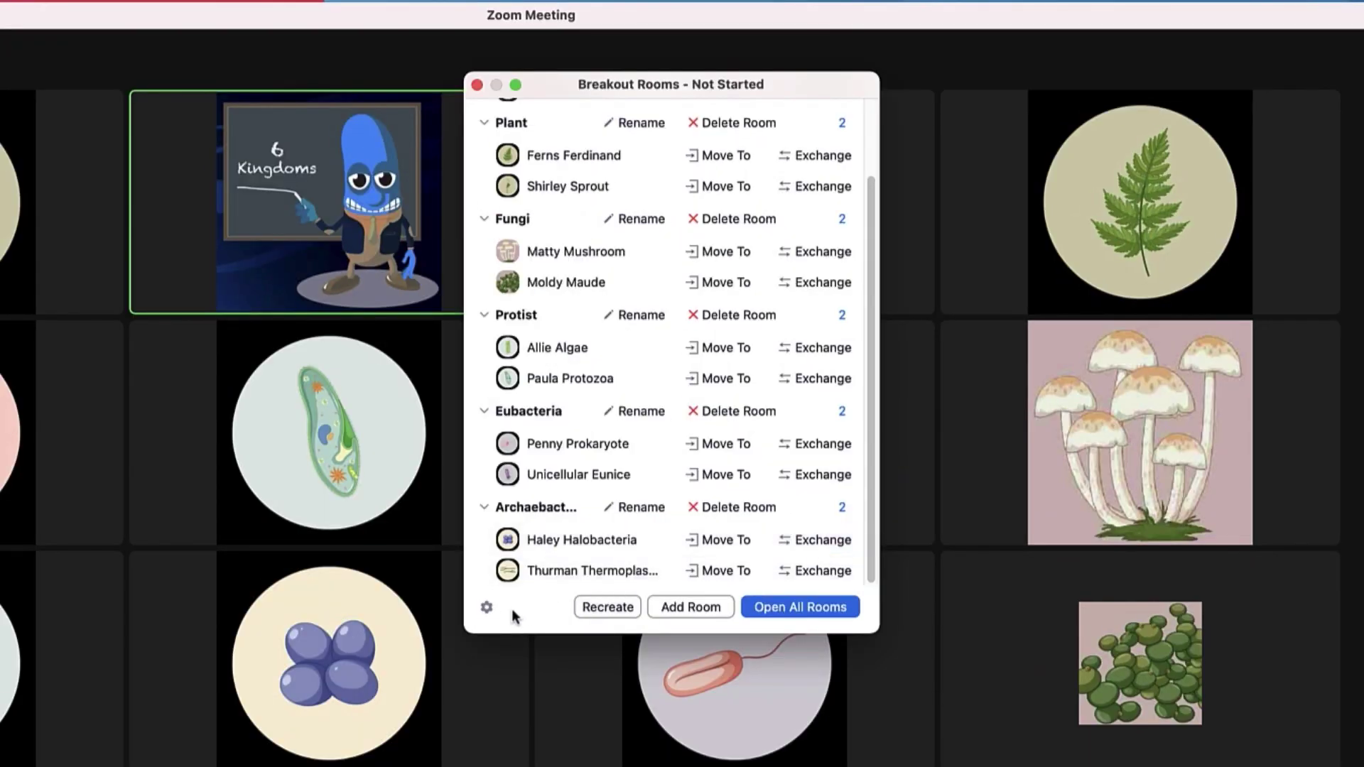
Disable participant room choice, auto-close rooms after 10 minutes with a 60-second countdown, and open all rooms
left_click(485, 609)
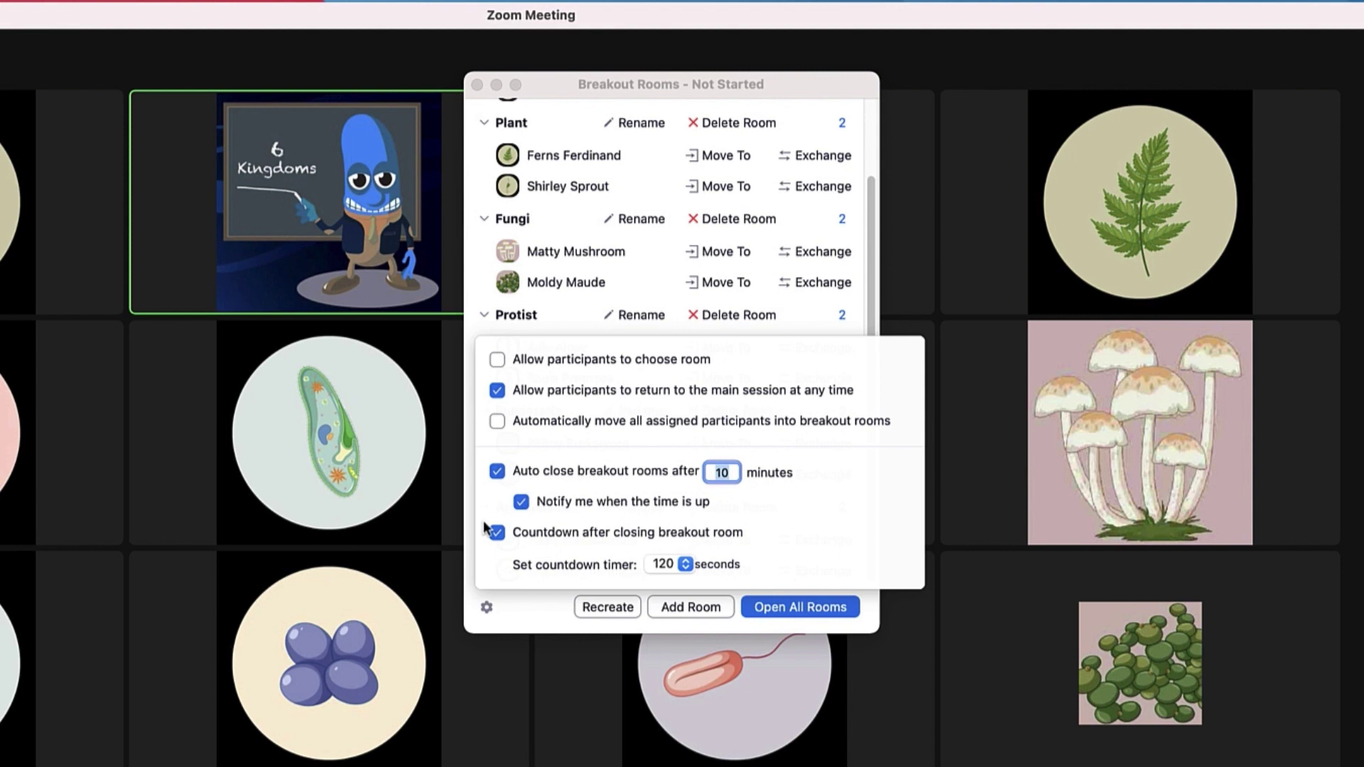
left_click(498, 361)
left_click(497, 472)
left_click(498, 472)
left_click(660, 564)
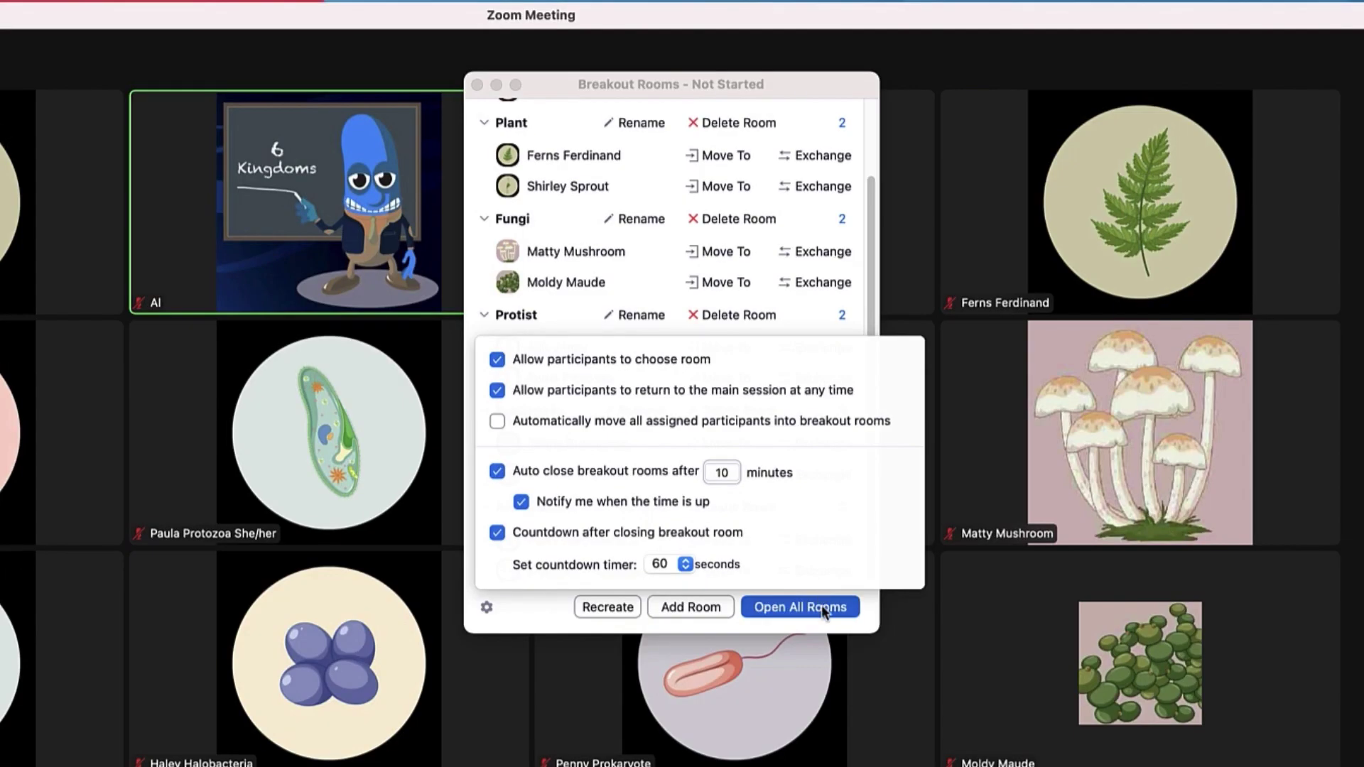
left_click(822, 604)
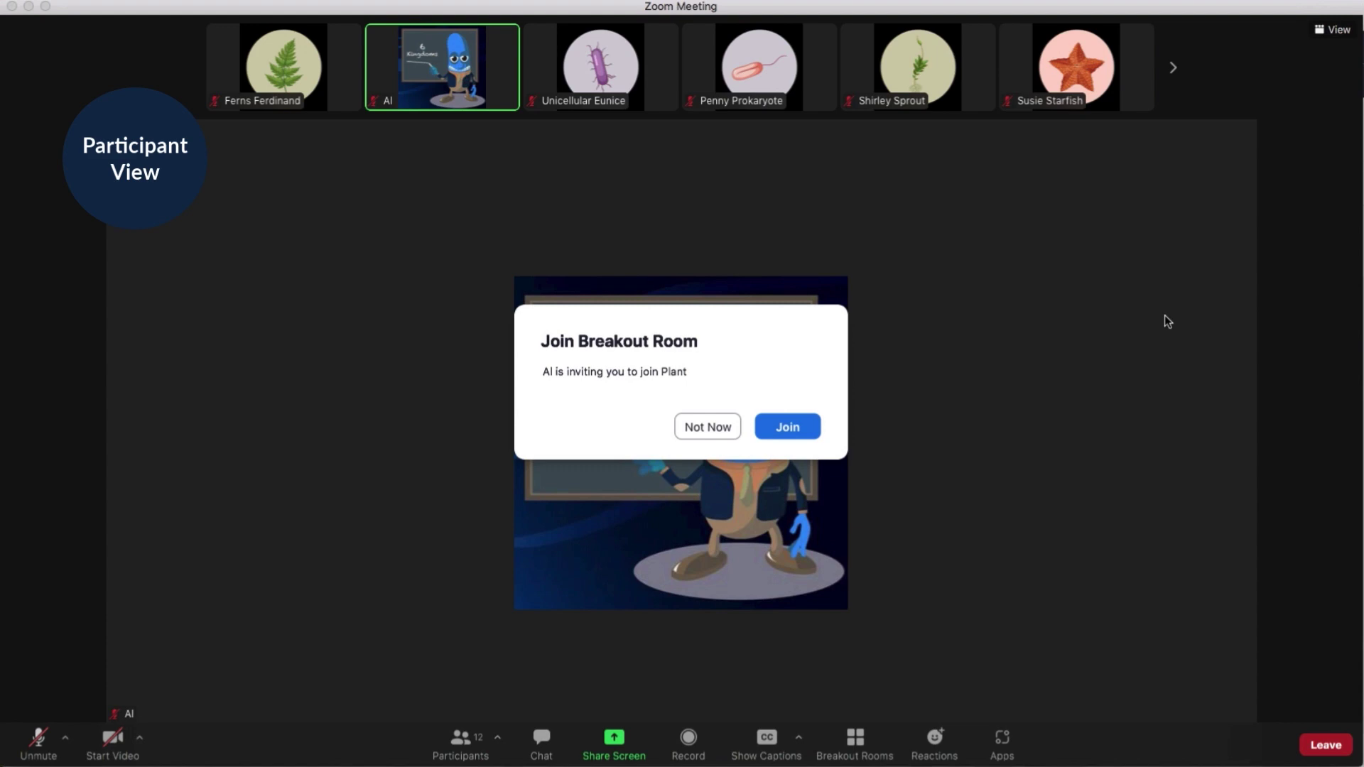
Accept the invitation and join the Plant breakout room
left_click(801, 428)
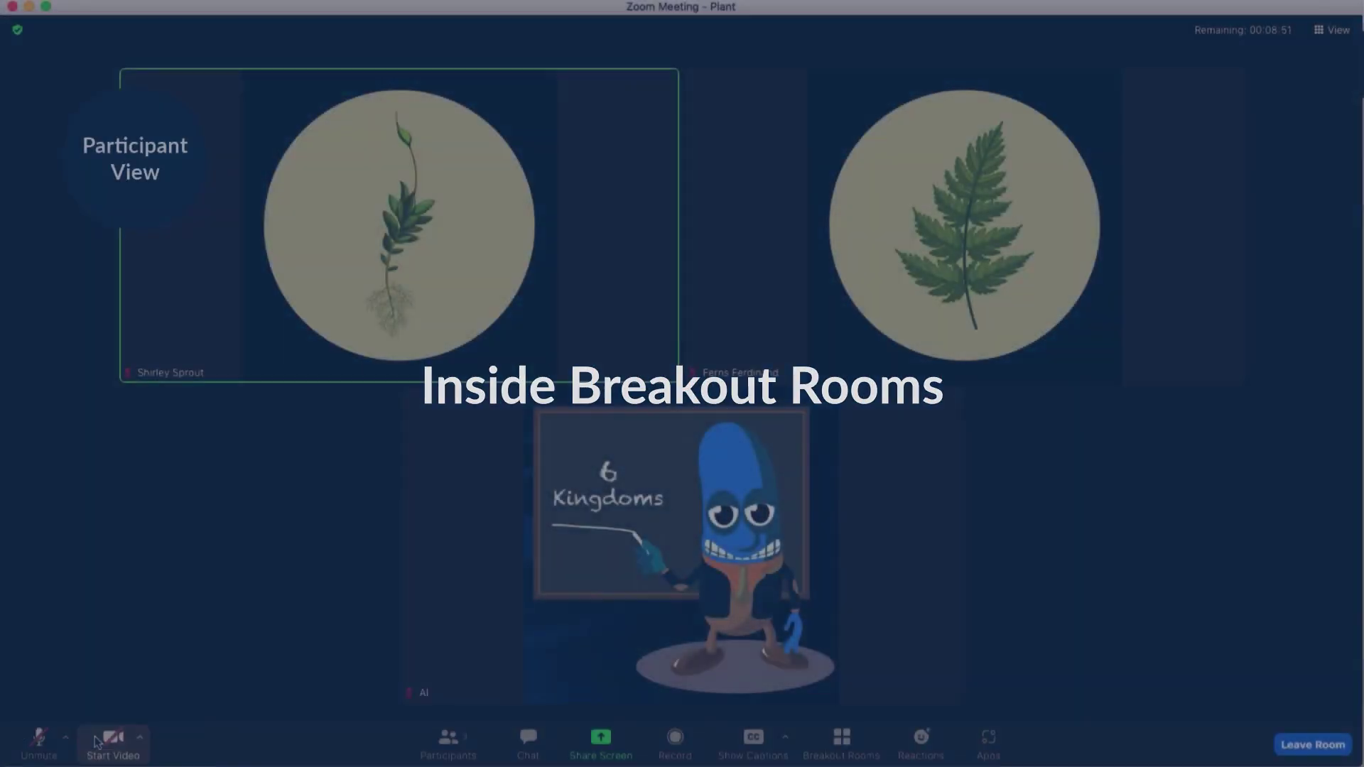
Share the Preview - Photosynthesis.PNG window in the Plant room, with the camera left off
left_click(96, 743)
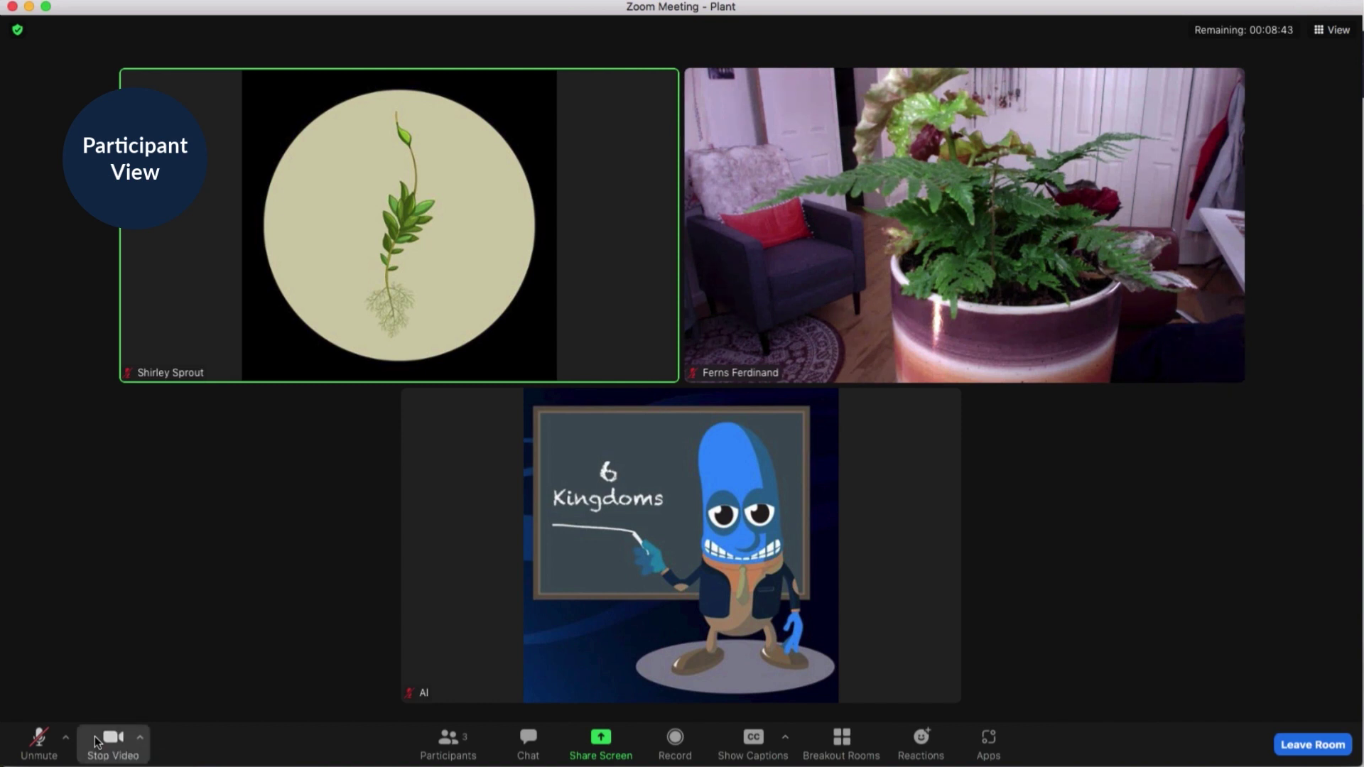
left_click(97, 743)
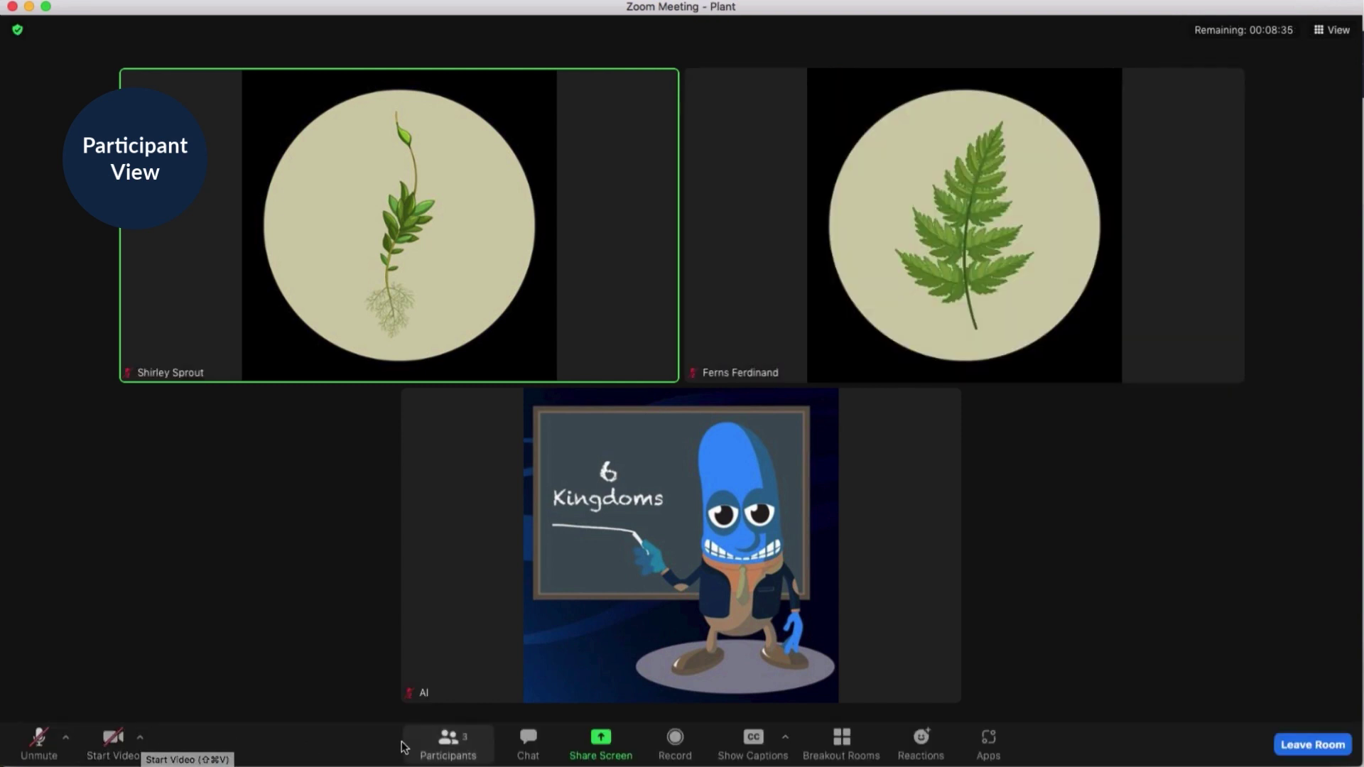
left_click(601, 743)
left_click(600, 390)
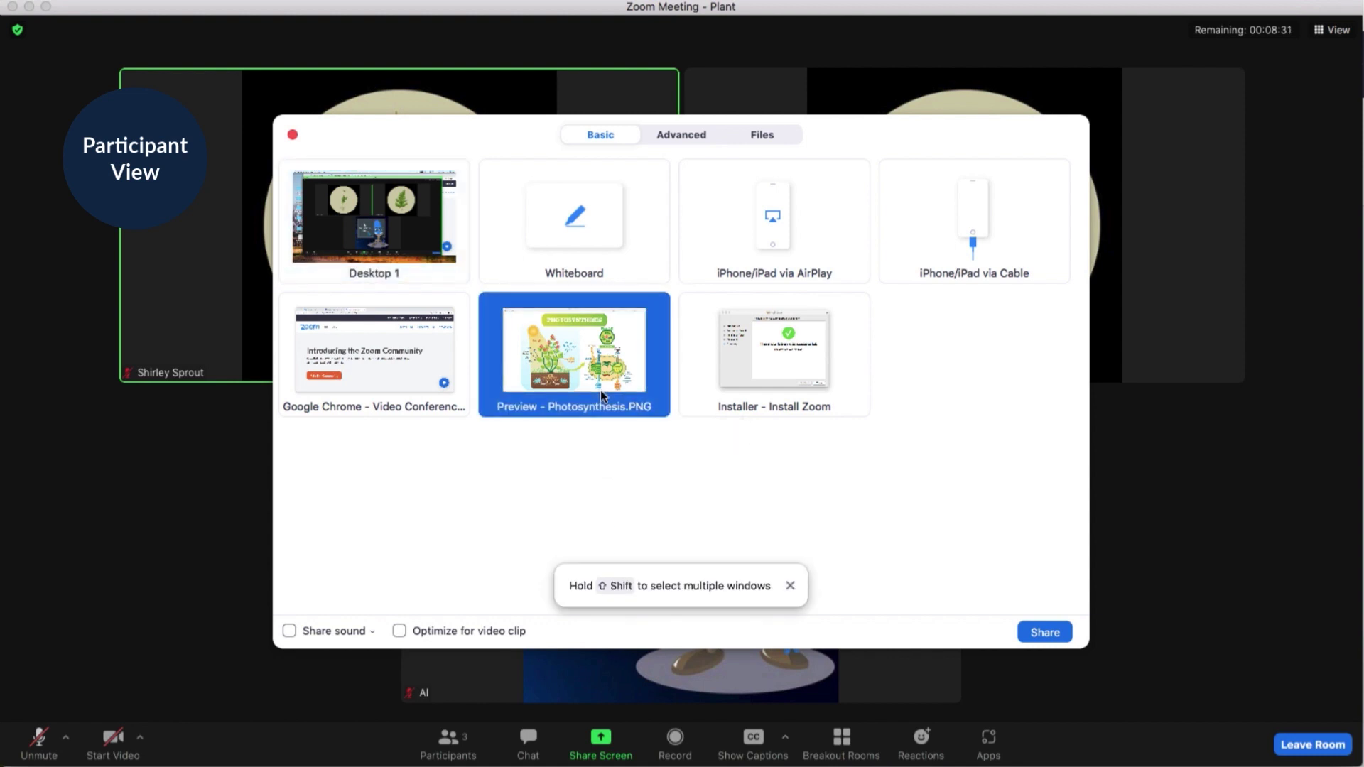
left_click(1044, 632)
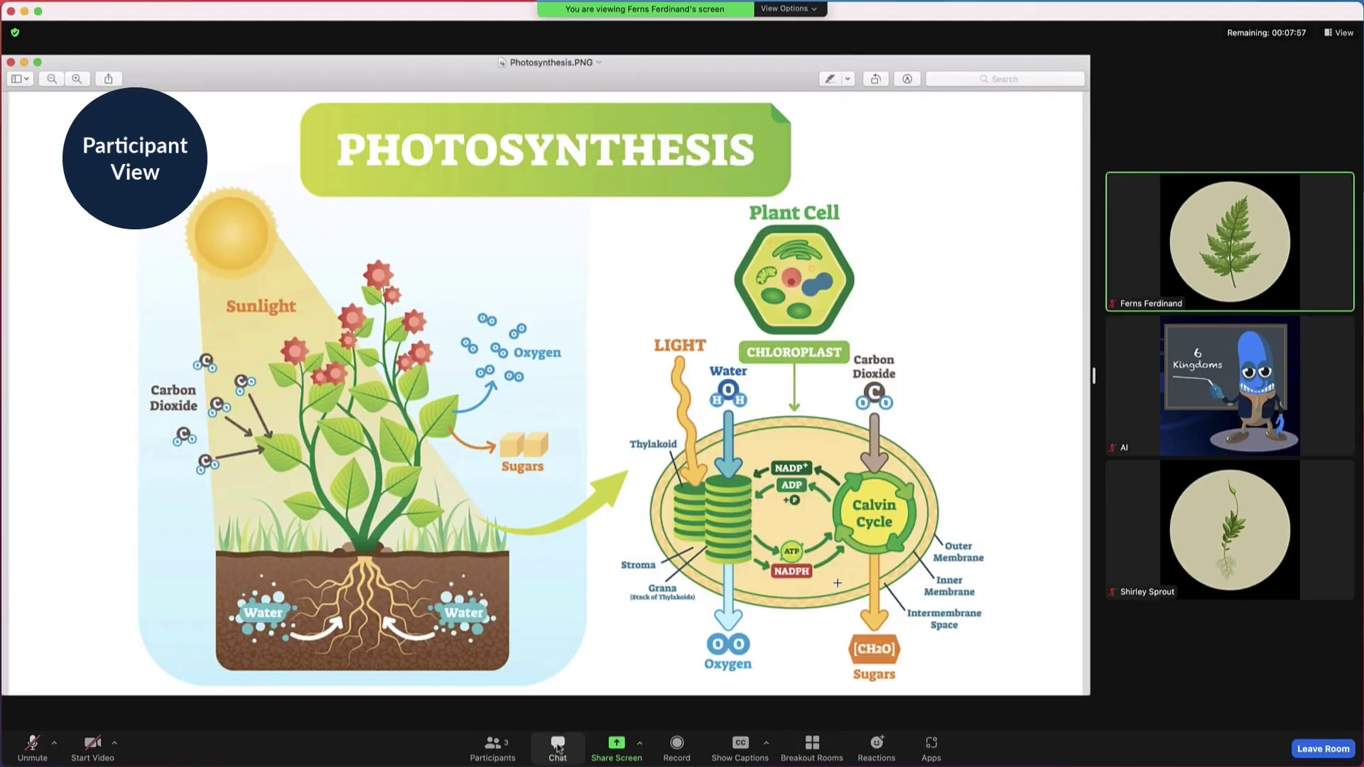
Send 'So you basically make your own food!? How cool!' to Everyone in chat
left_click(558, 743)
type("So you basical")
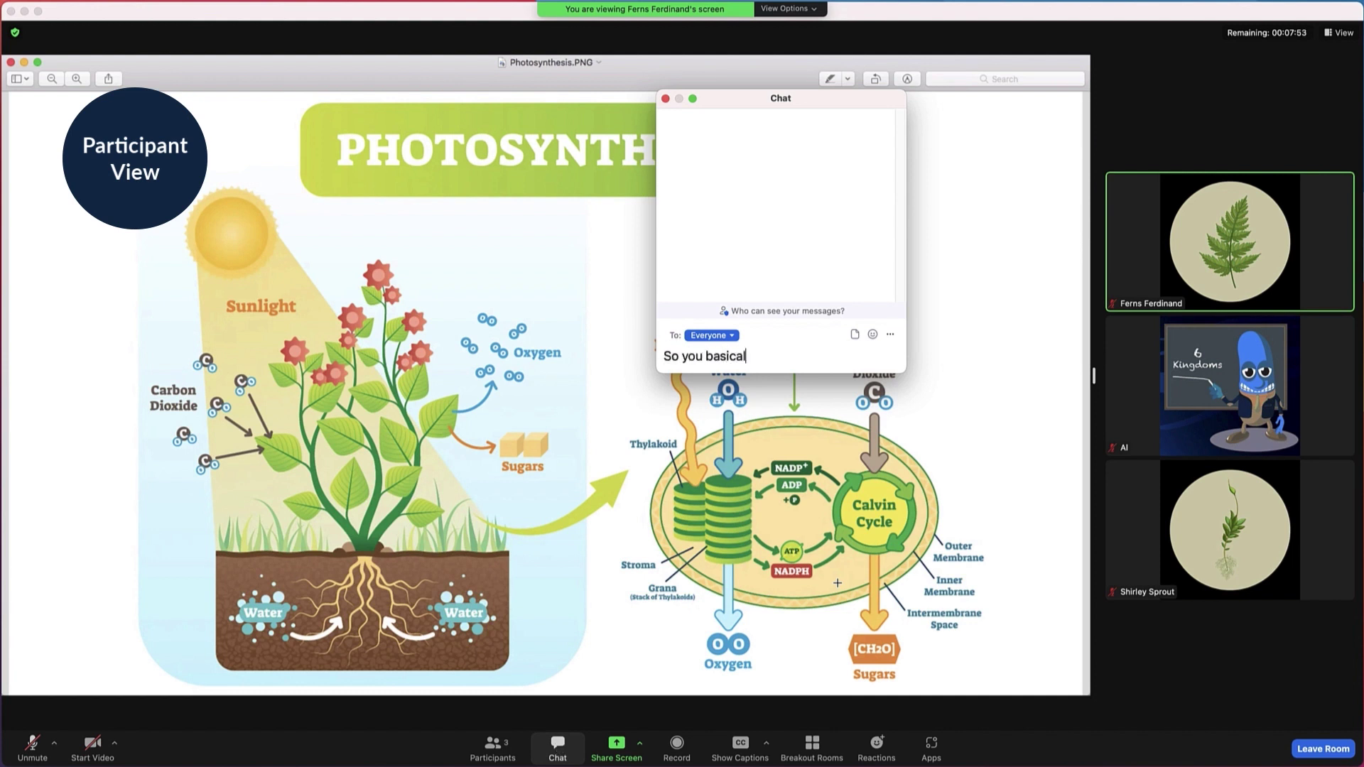
type("ly make your own food!?")
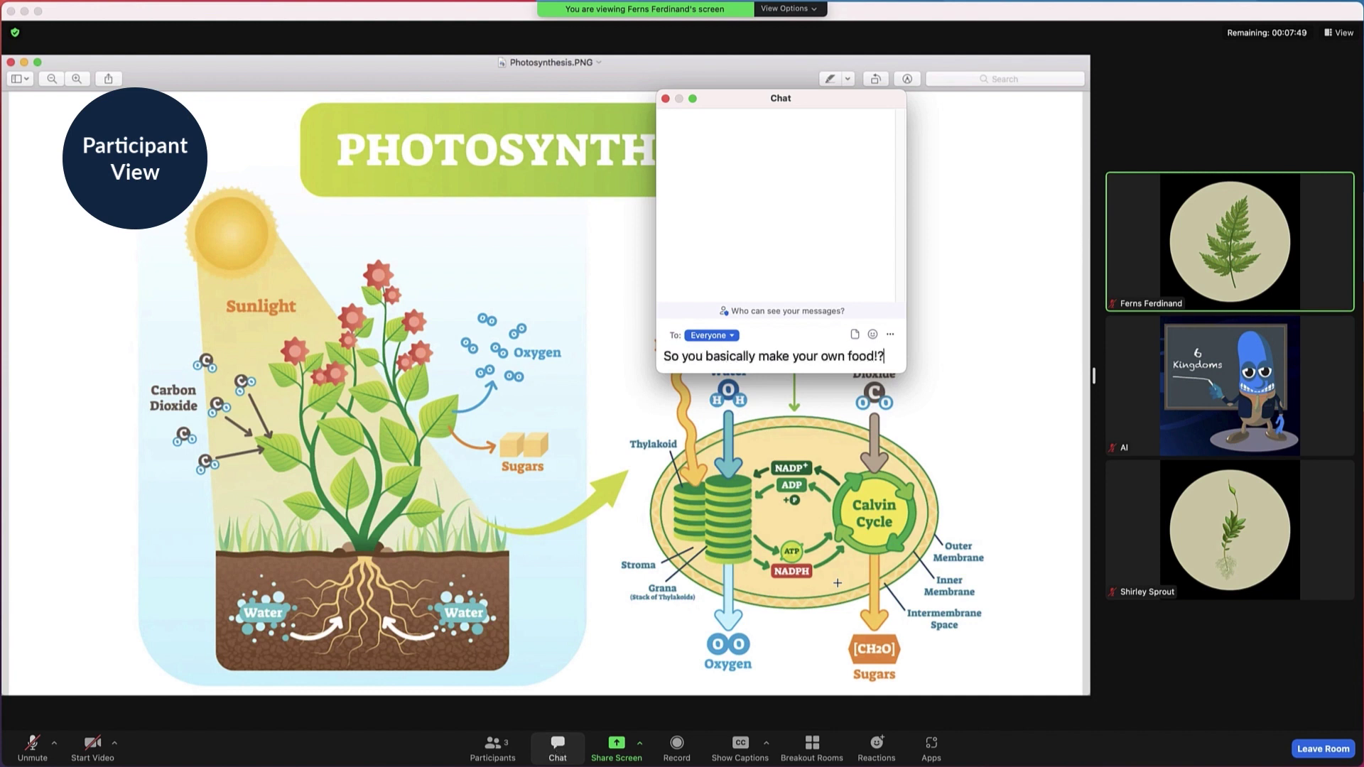
type(" How cool")
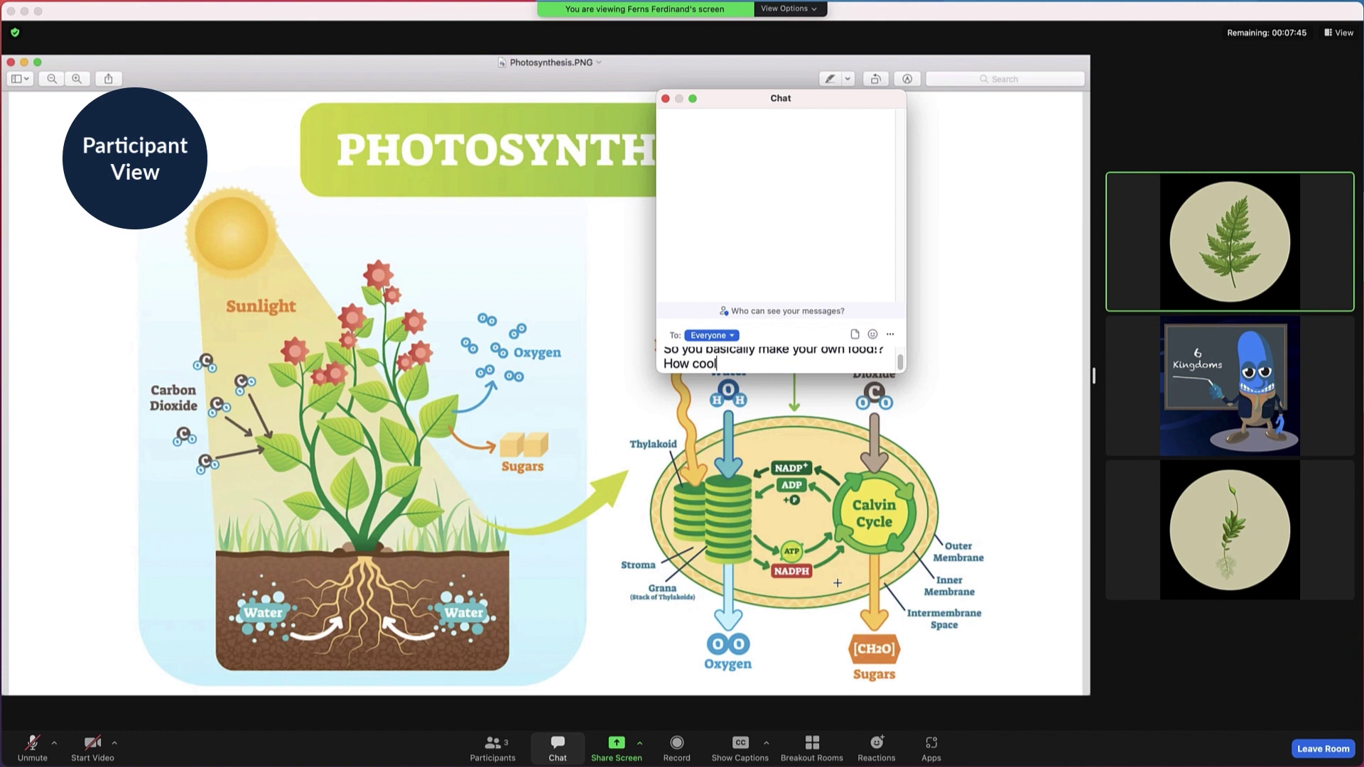
type("!")
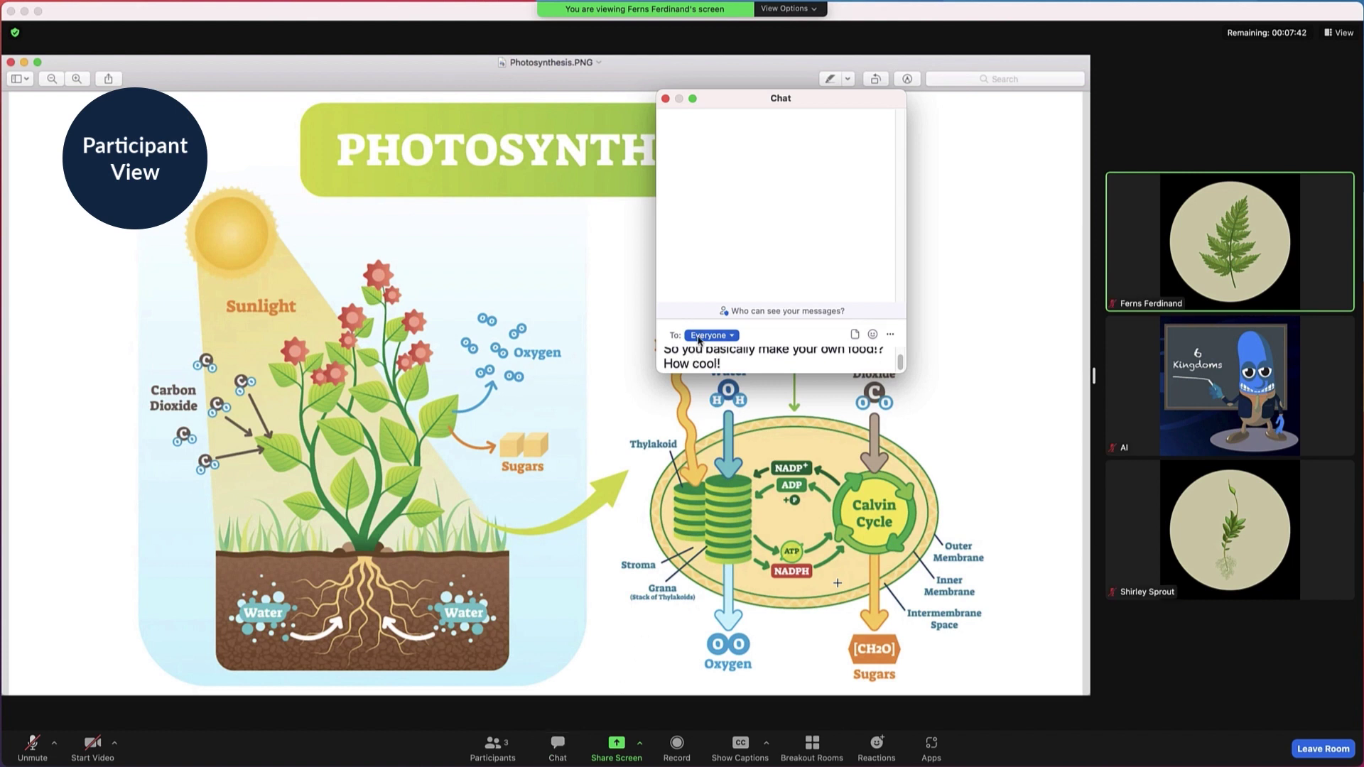
left_click(699, 339)
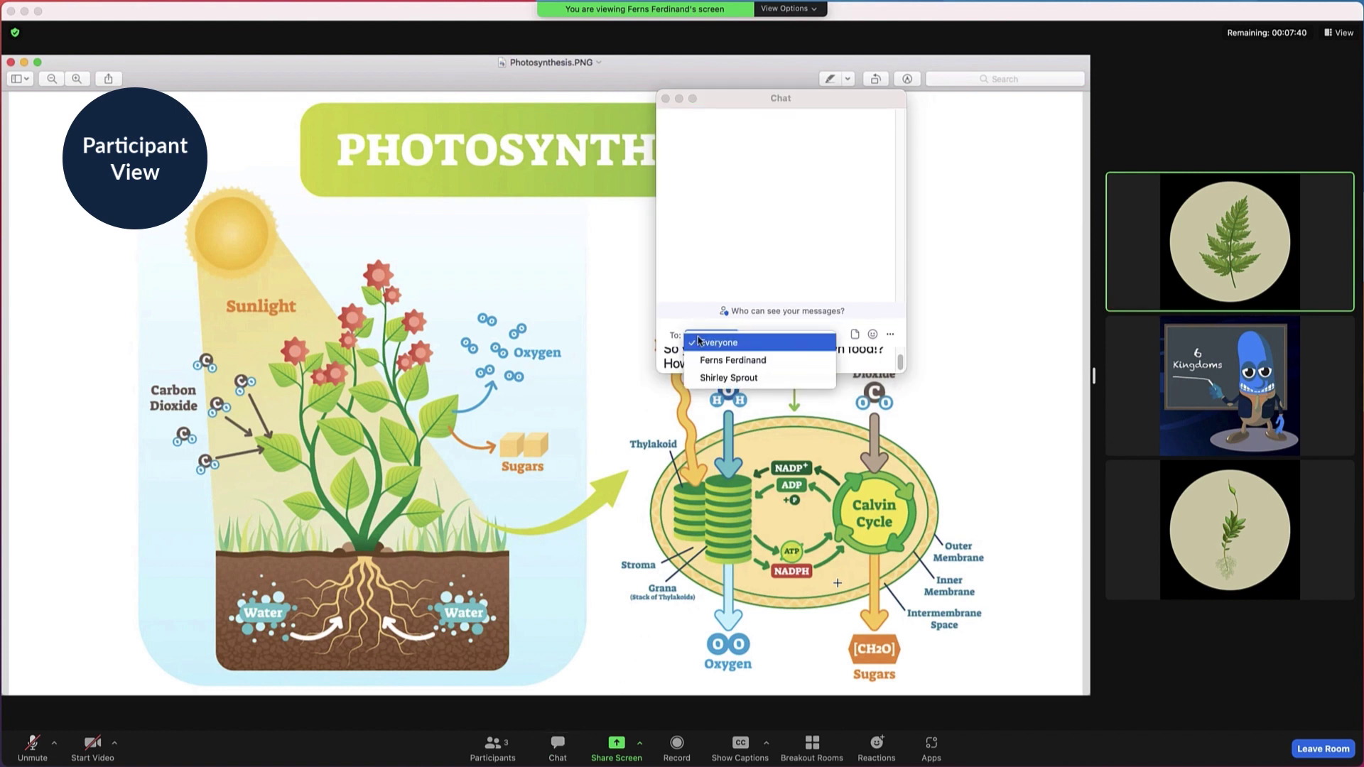
left_click(699, 341)
key("Return")
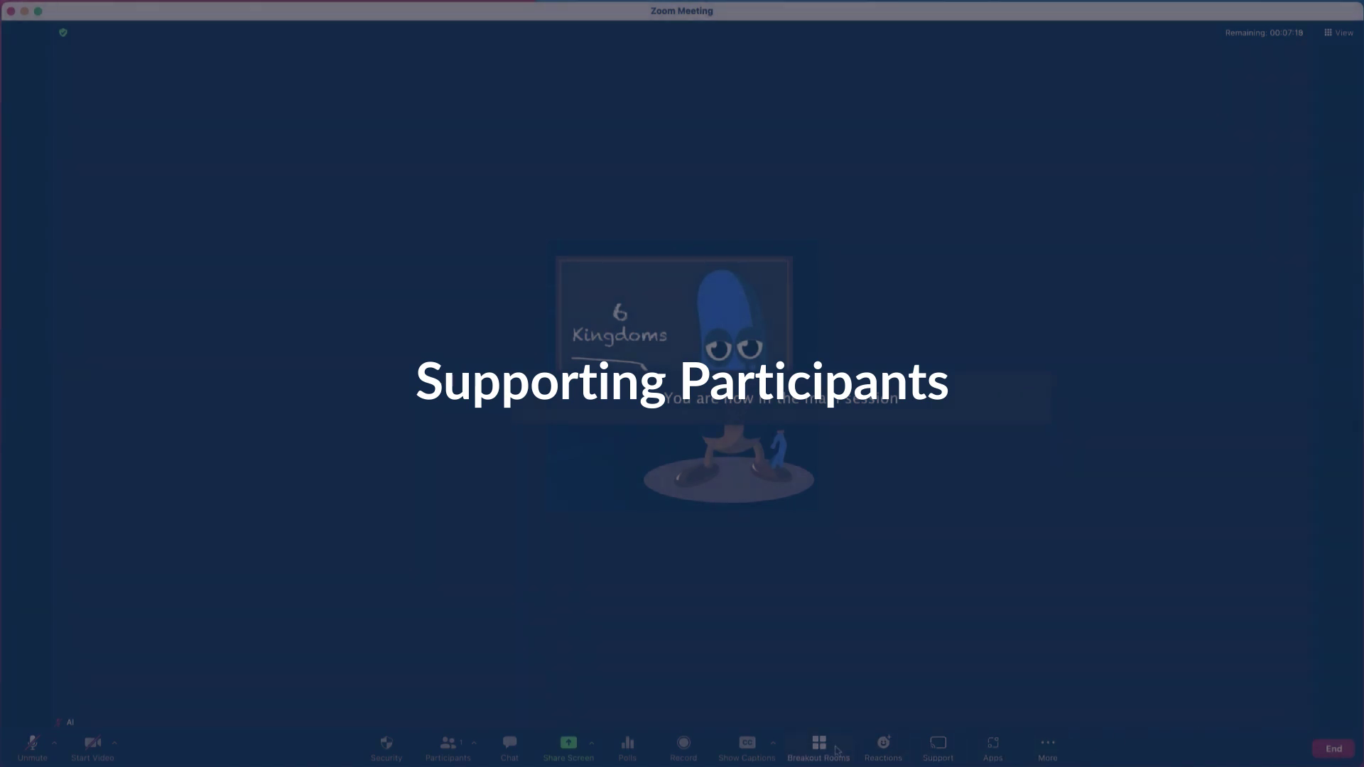
Join the Fungi breakout room as host
left_click(832, 749)
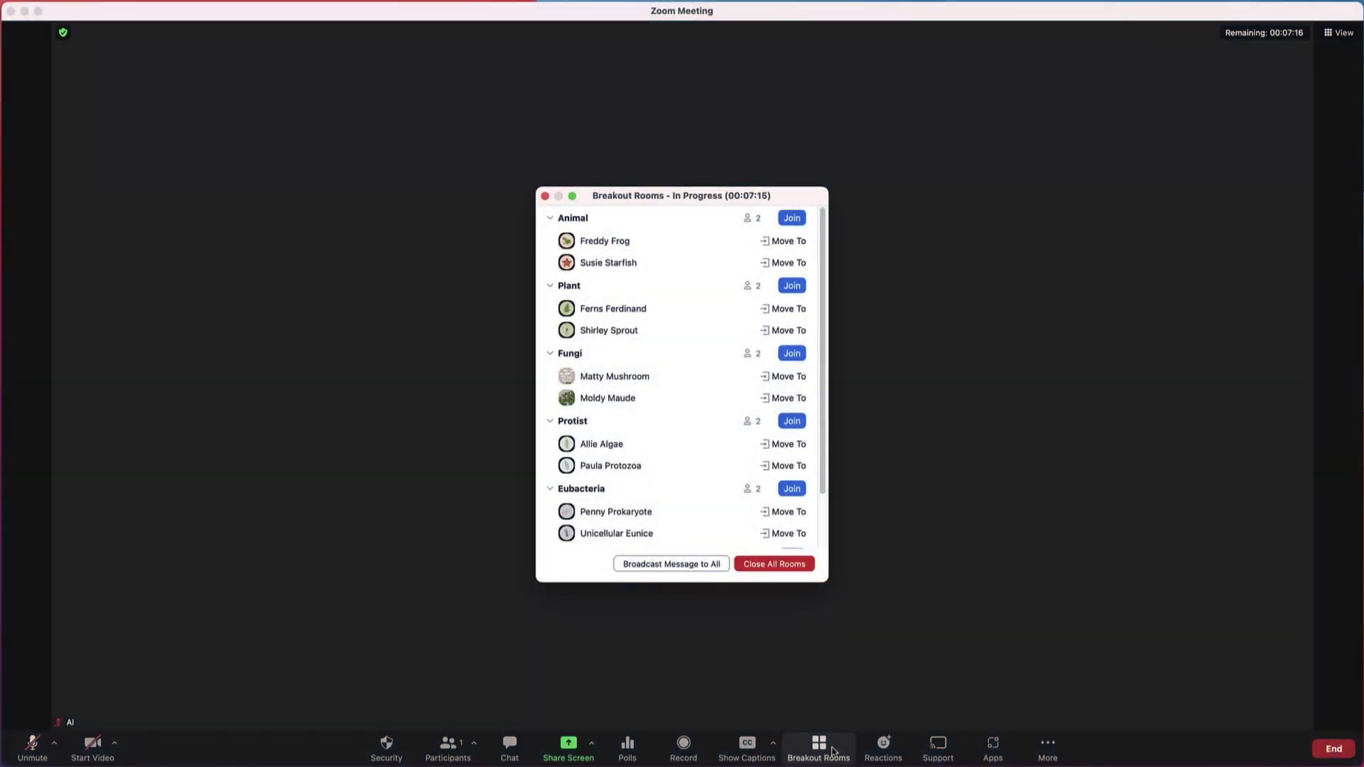
left_click(785, 361)
left_click(915, 378)
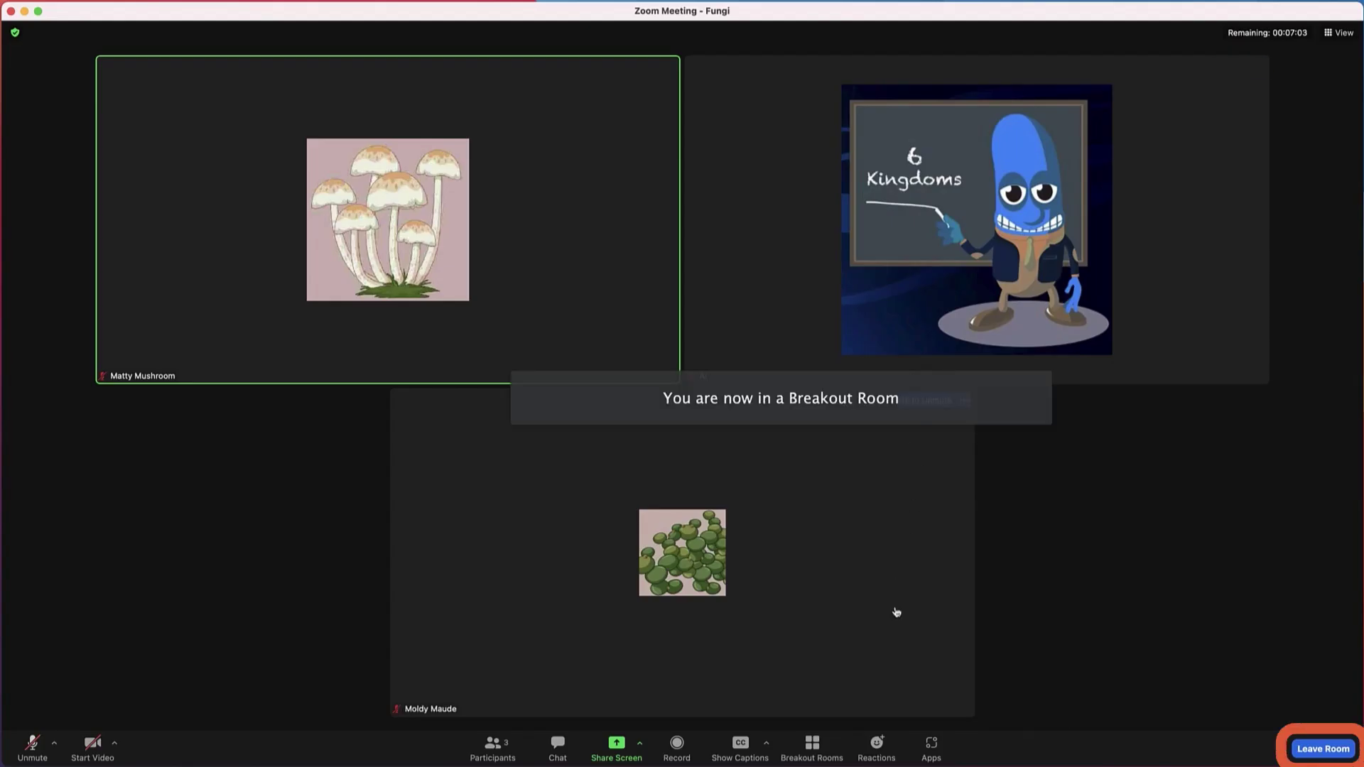
Send a waving-hand reaction in the Fungi room
left_click(876, 742)
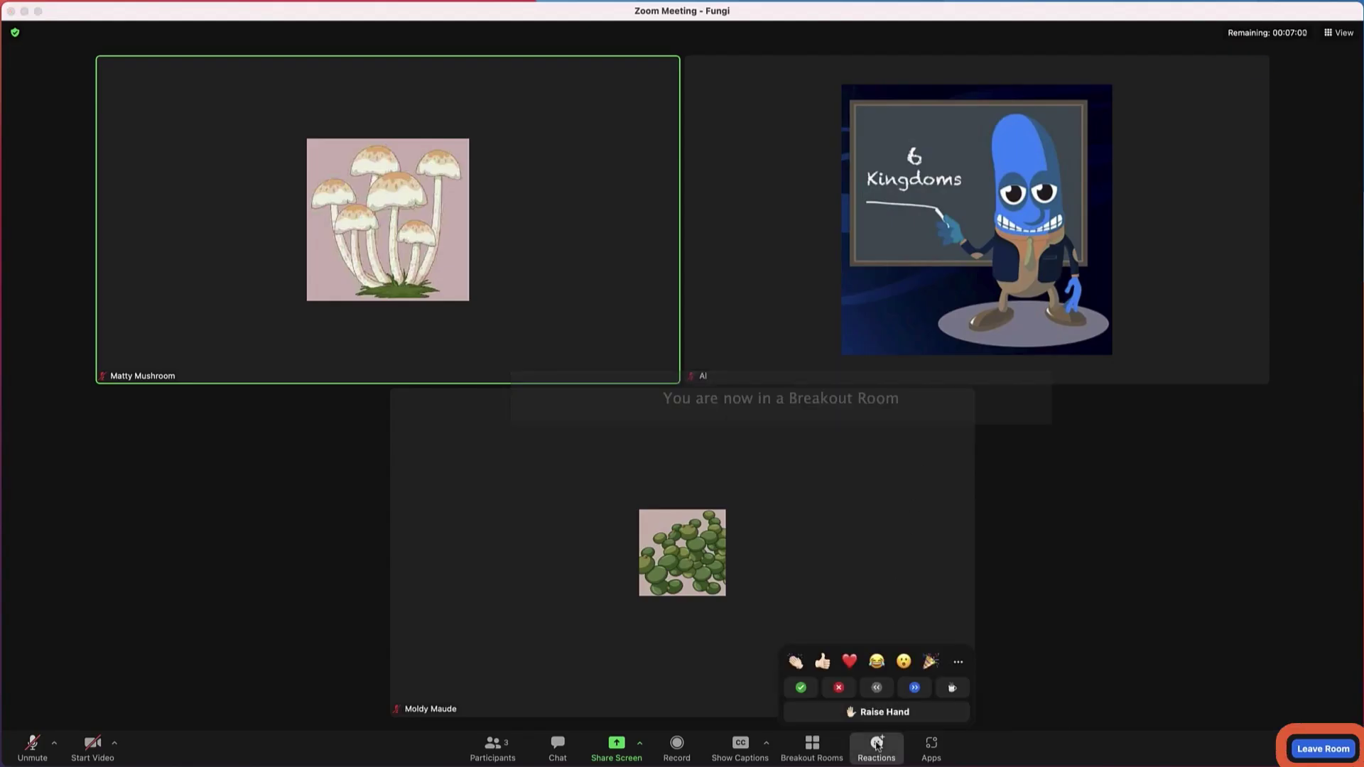
left_click(959, 662)
type("wave")
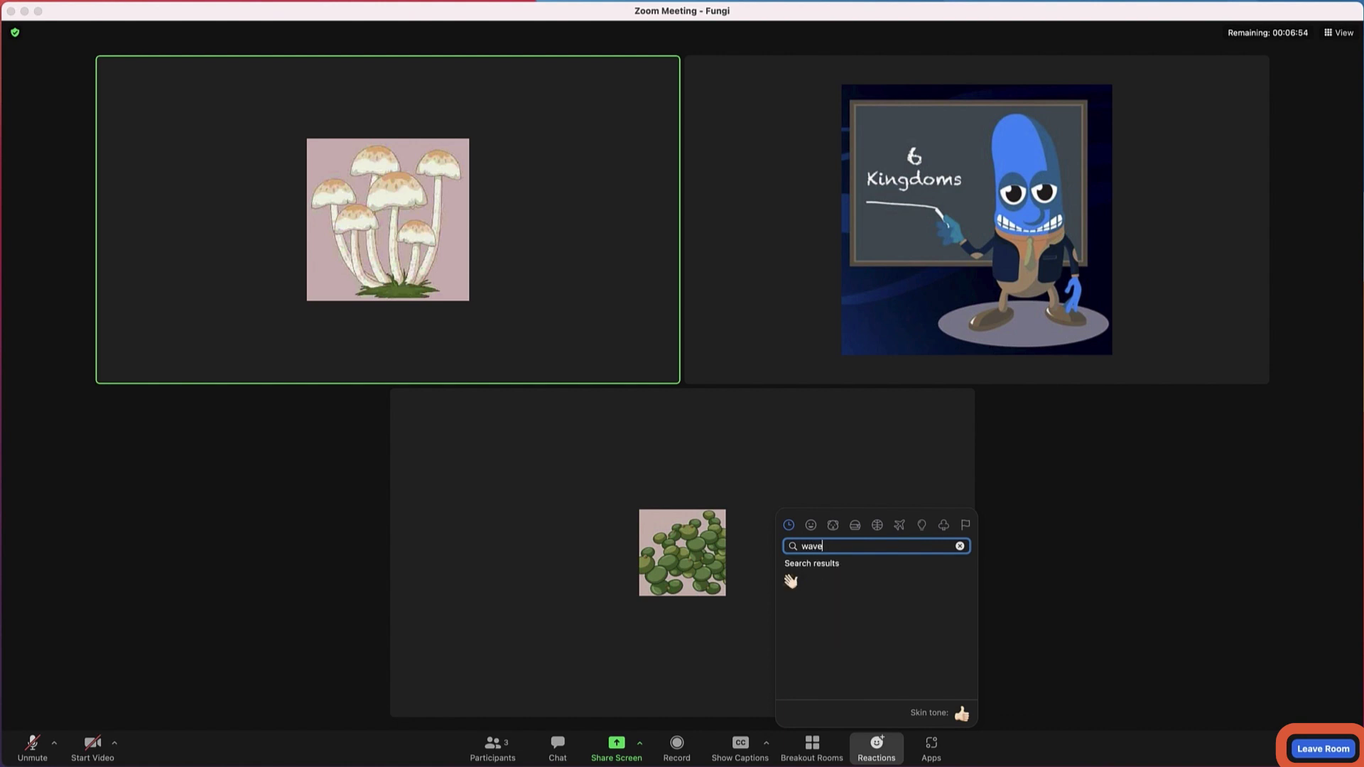
left_click(791, 580)
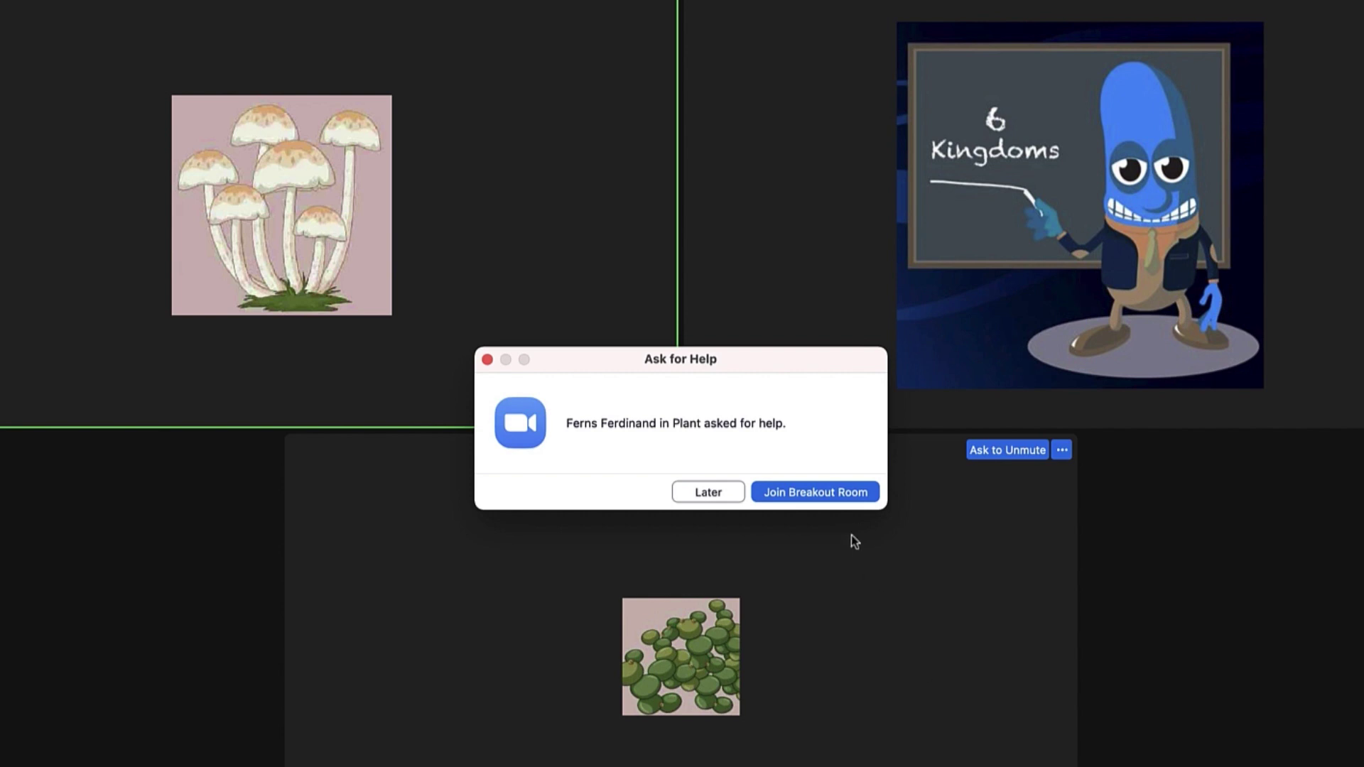
Join the Plant room from the help alert; as Ferns Ferdinand, invite the host
left_click(815, 493)
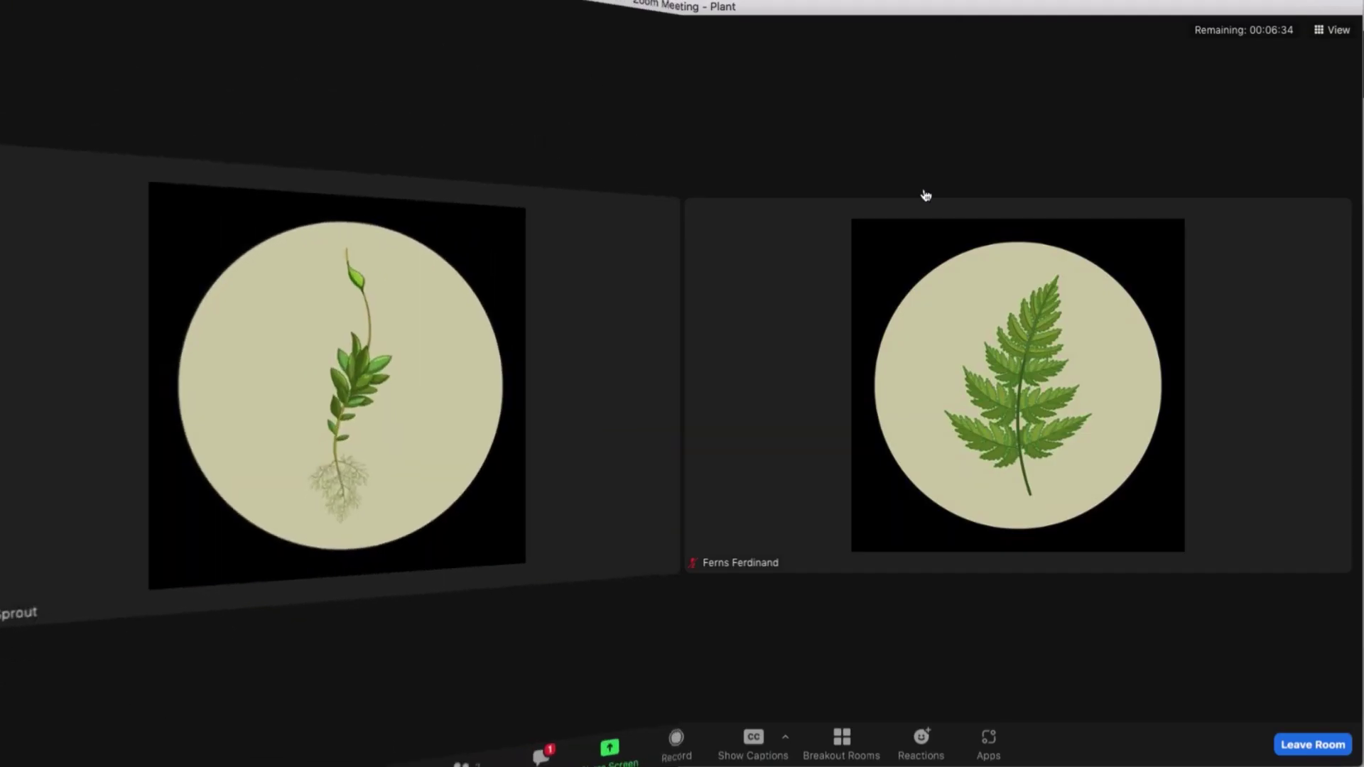
left_click(842, 746)
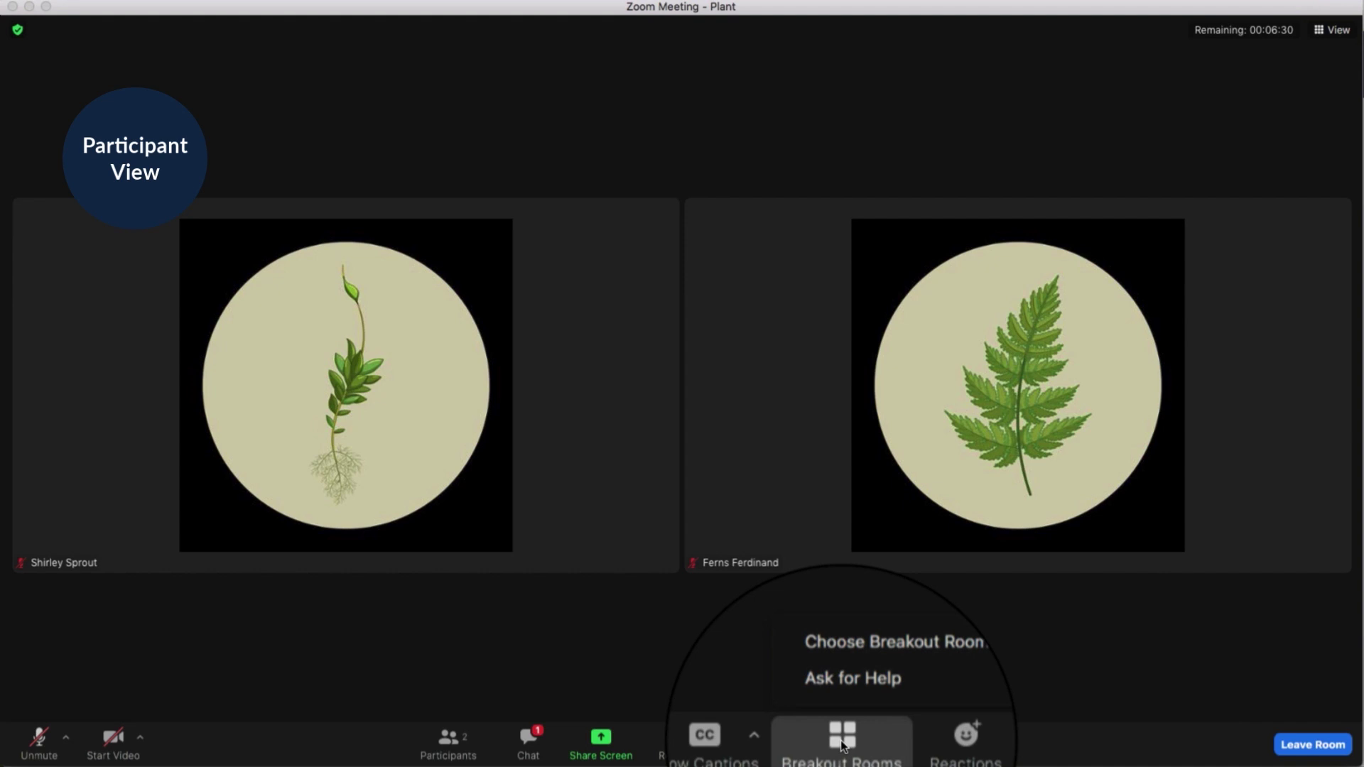
left_click(848, 711)
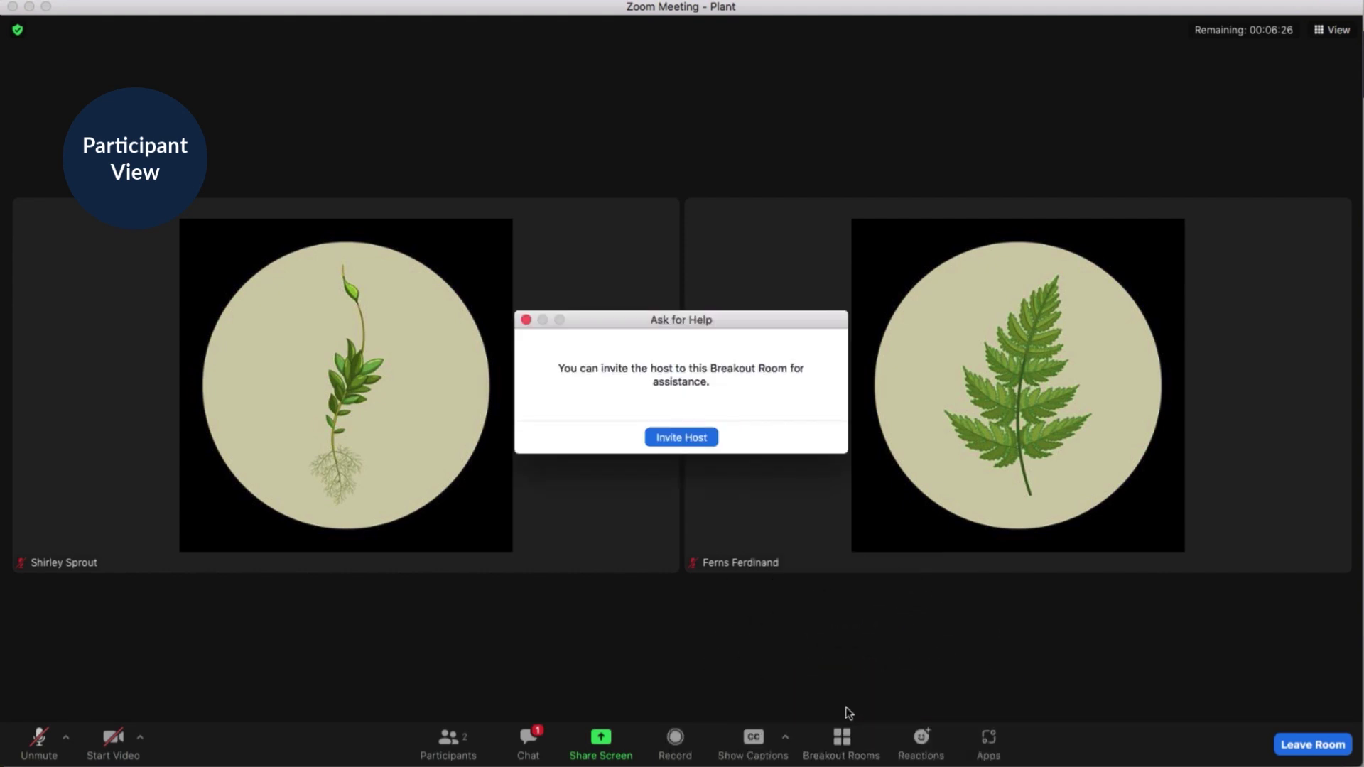
left_click(703, 437)
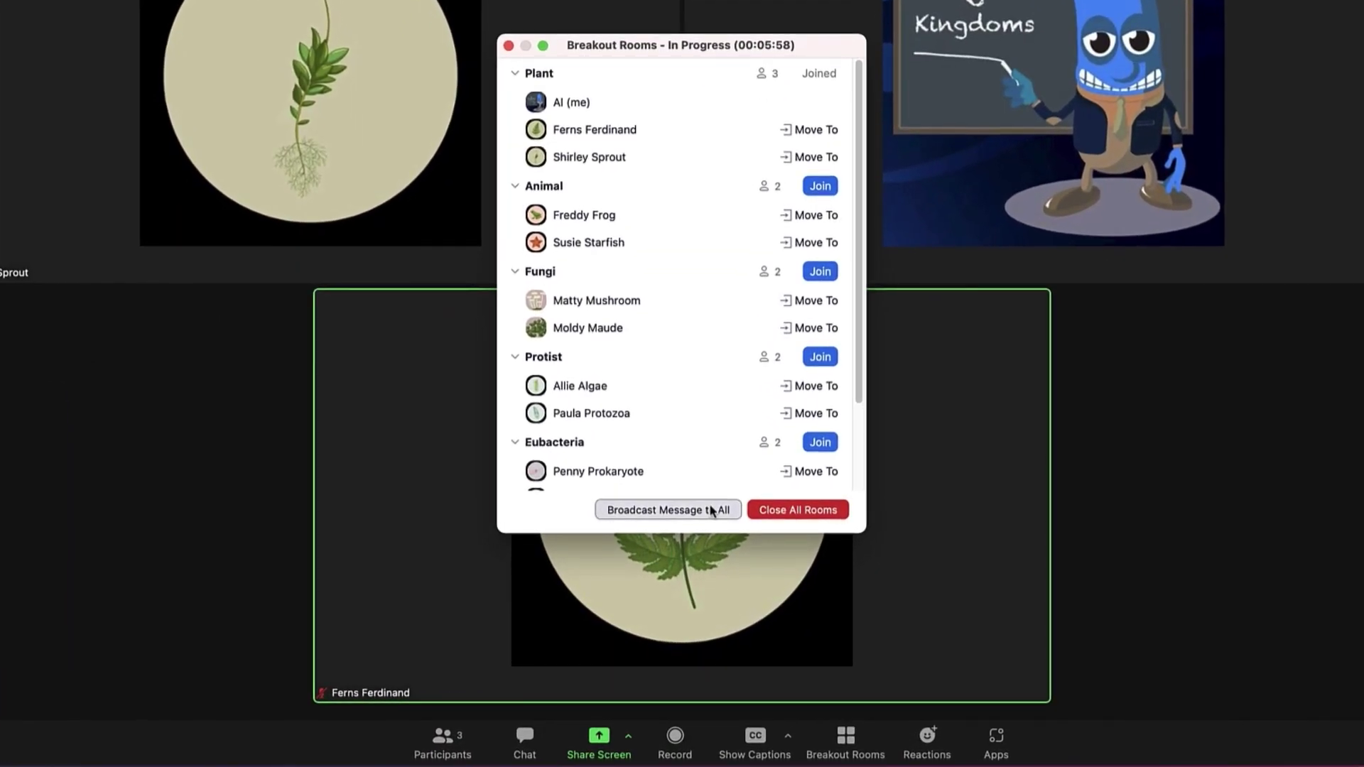
Start a broadcast giving all rooms five more minutes for Kingdom presentations
left_click(713, 511)
type("5 more minutes to complete your Kingdom presentations!")
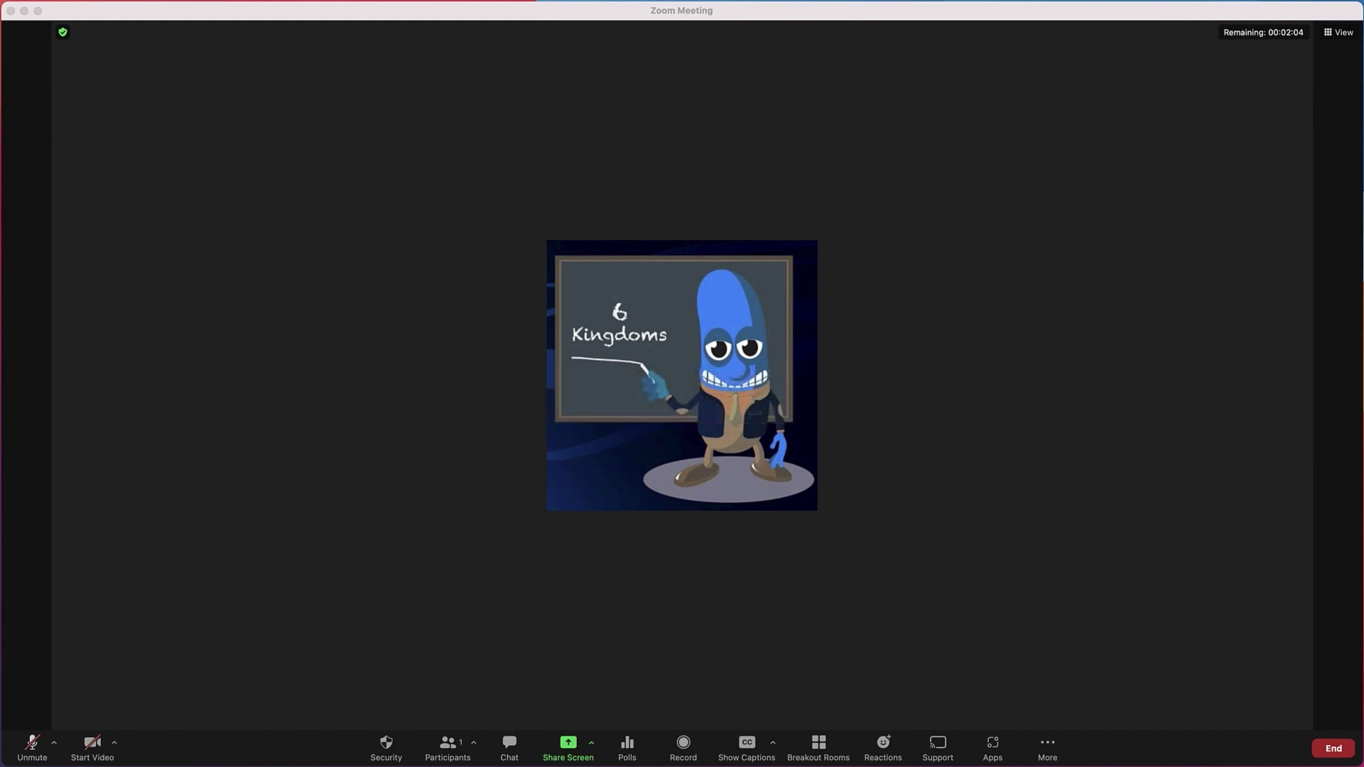
Share Desktop 2 with 'Share to breakout rooms' kept on
left_click(569, 746)
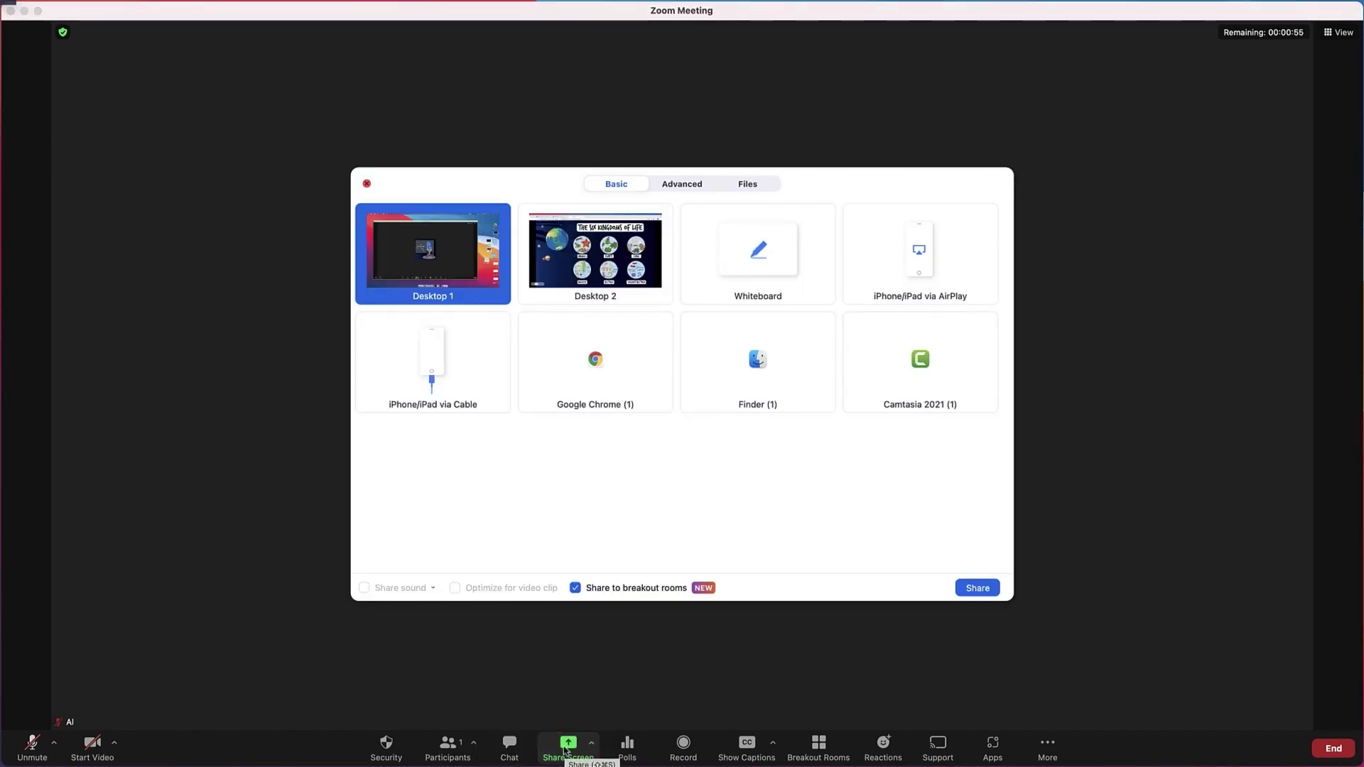
left_click(585, 278)
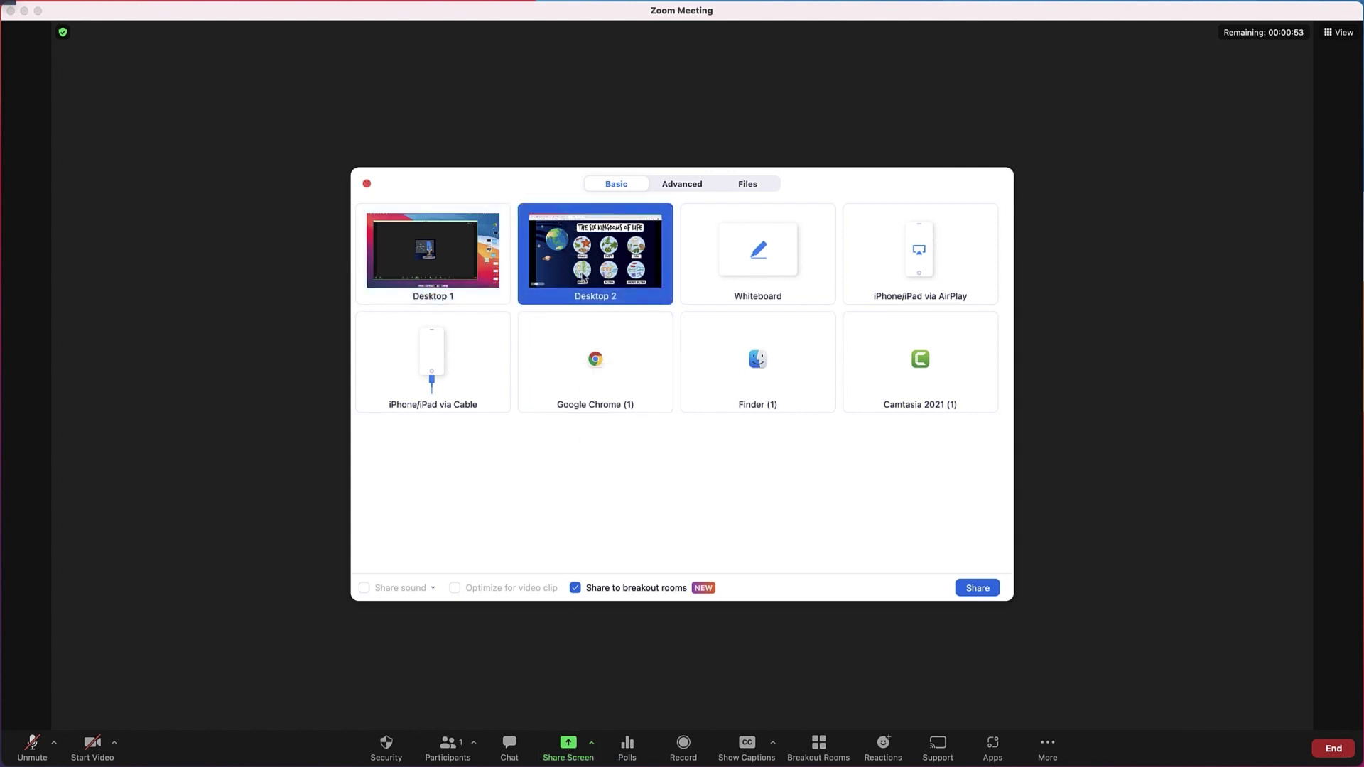
left_click(574, 590)
left_click(575, 589)
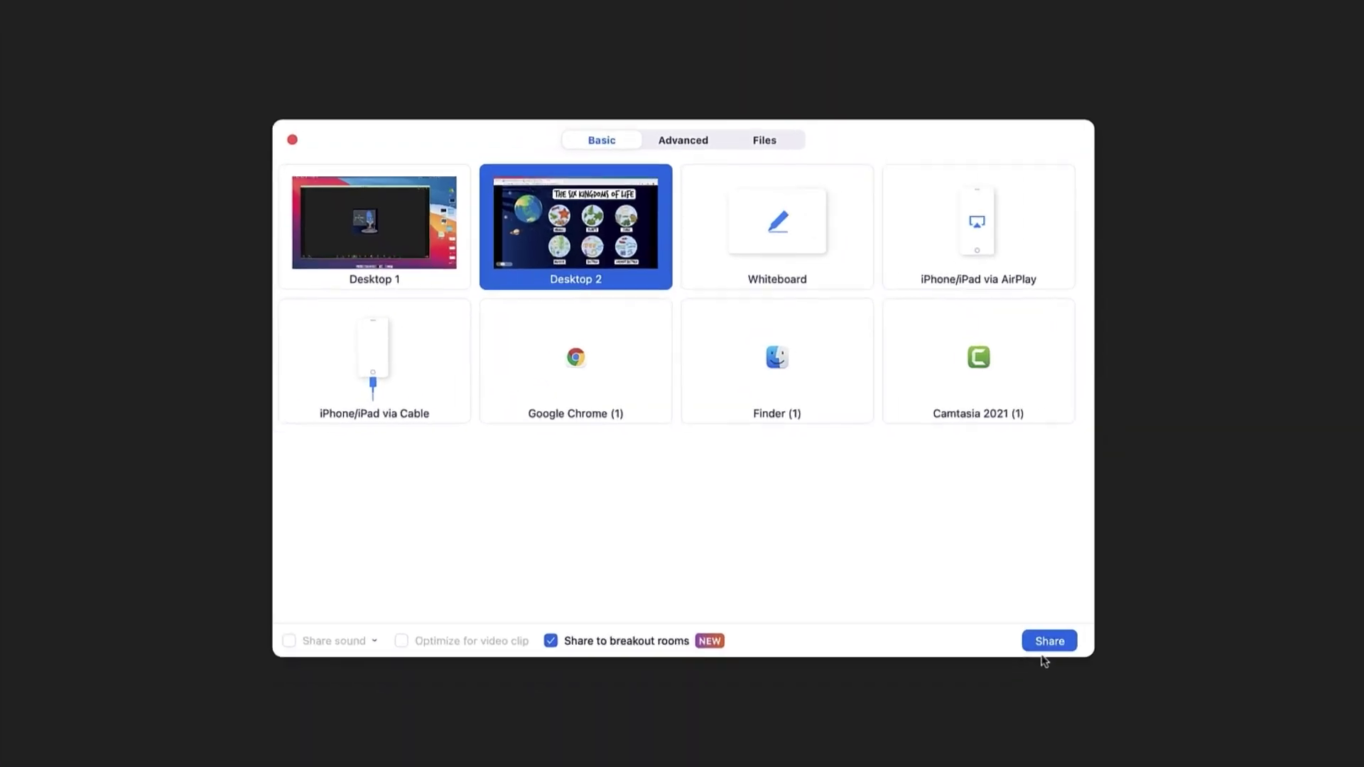
left_click(1045, 643)
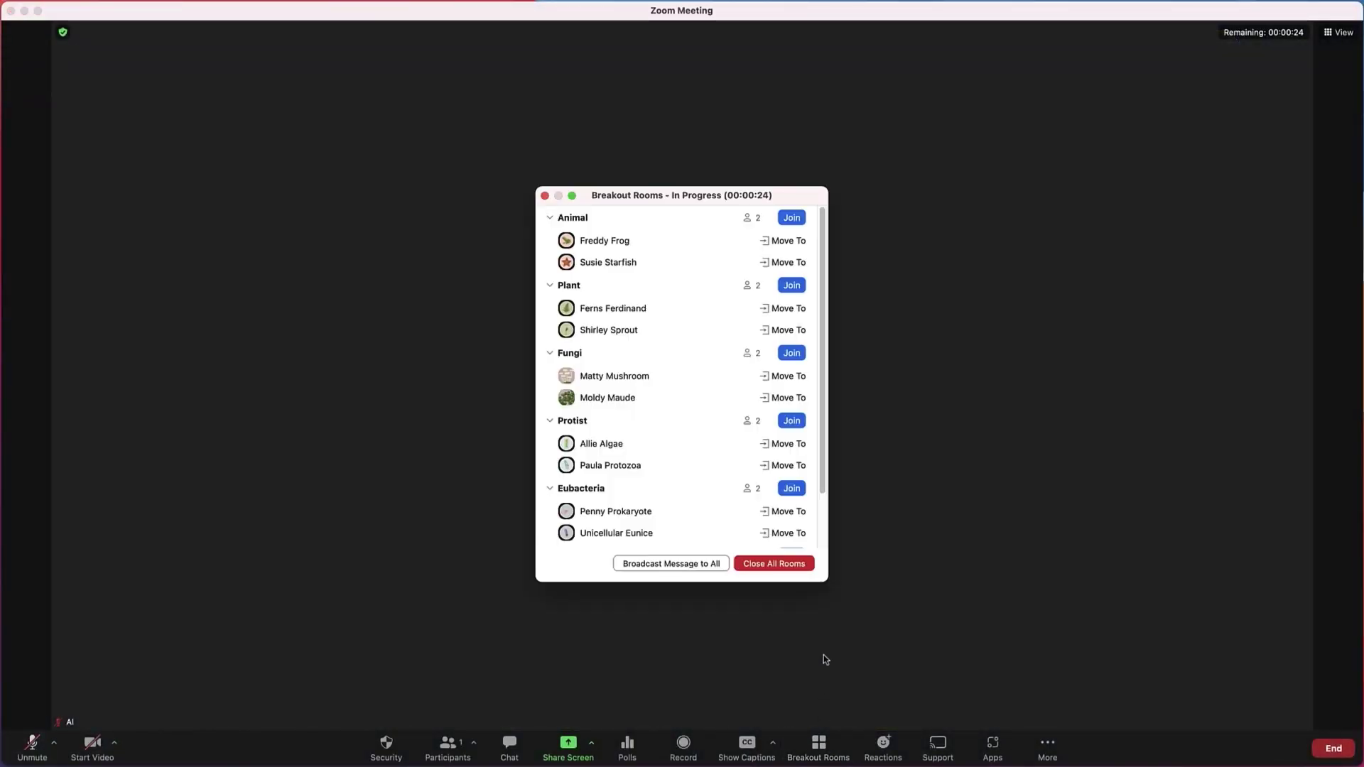
left_click(802, 376)
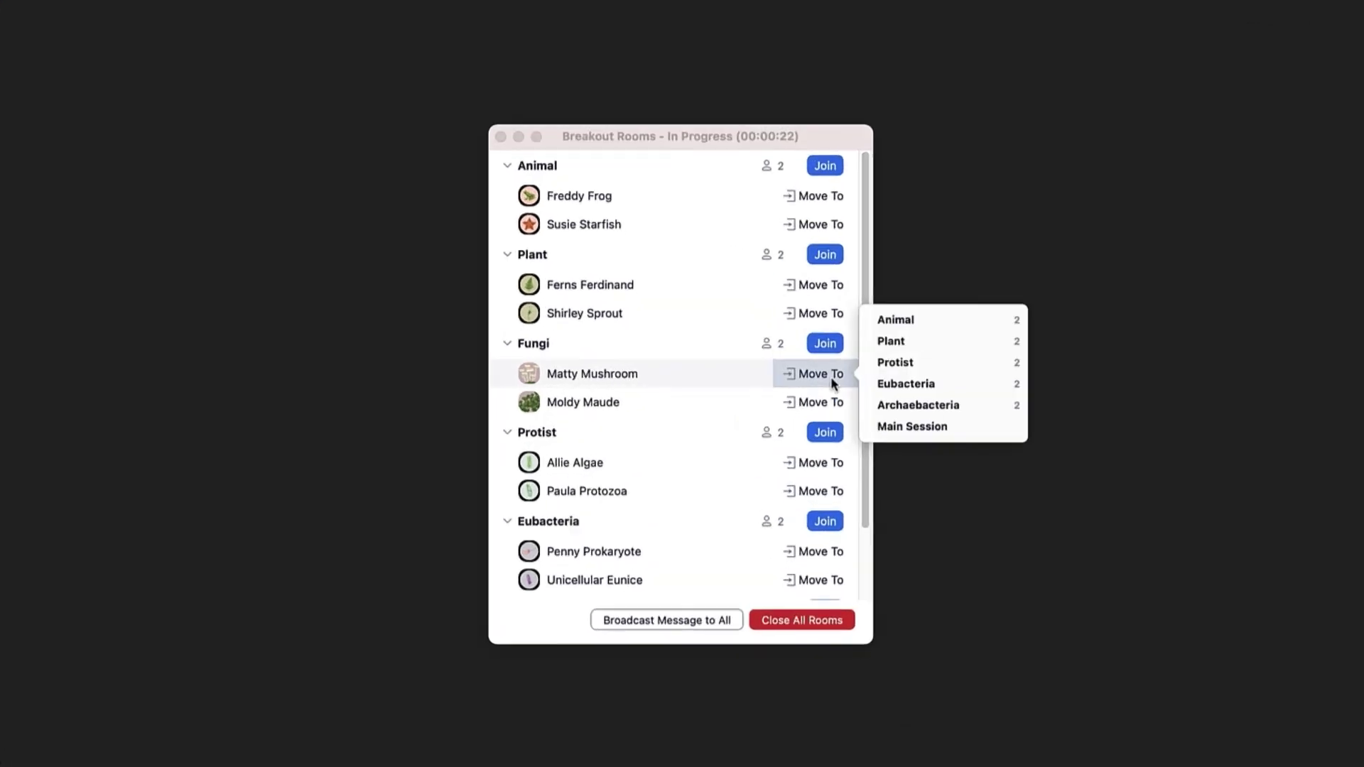
left_click(897, 343)
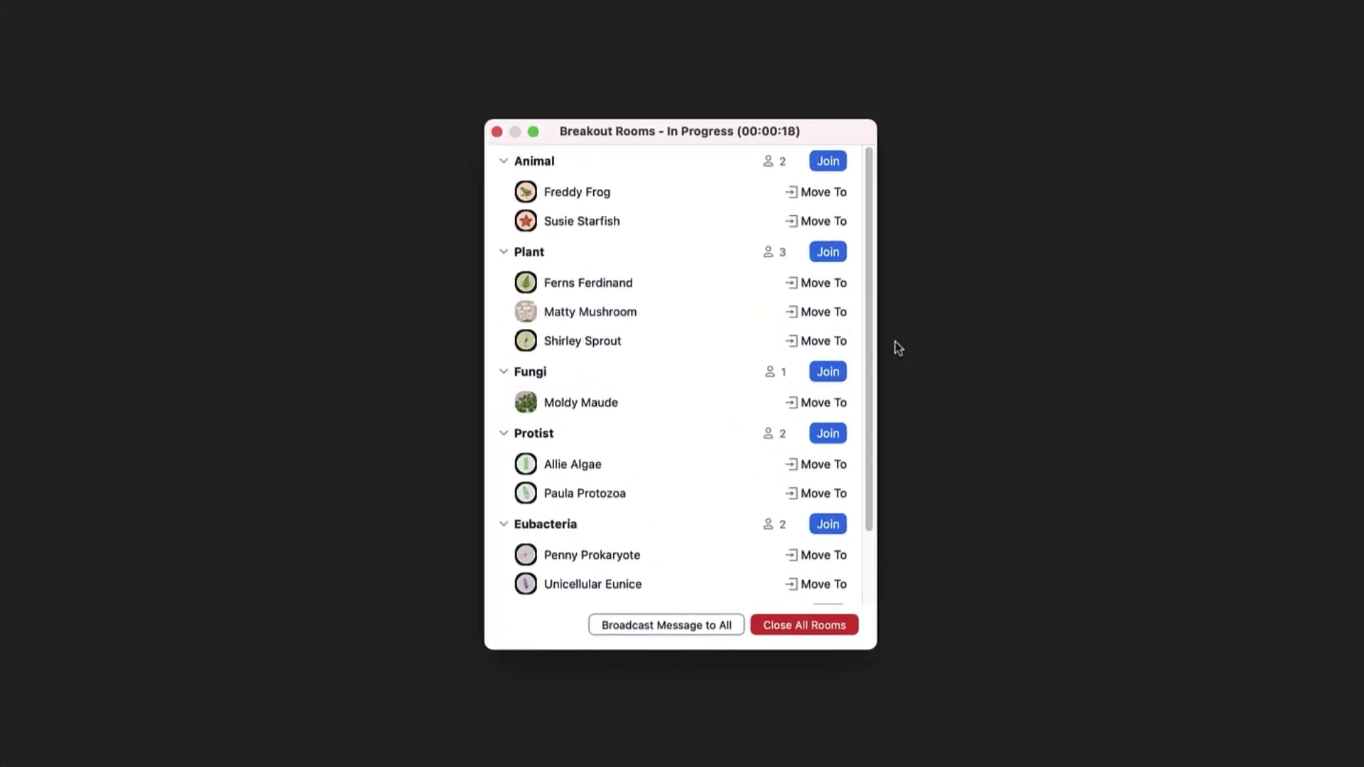
left_click(829, 315)
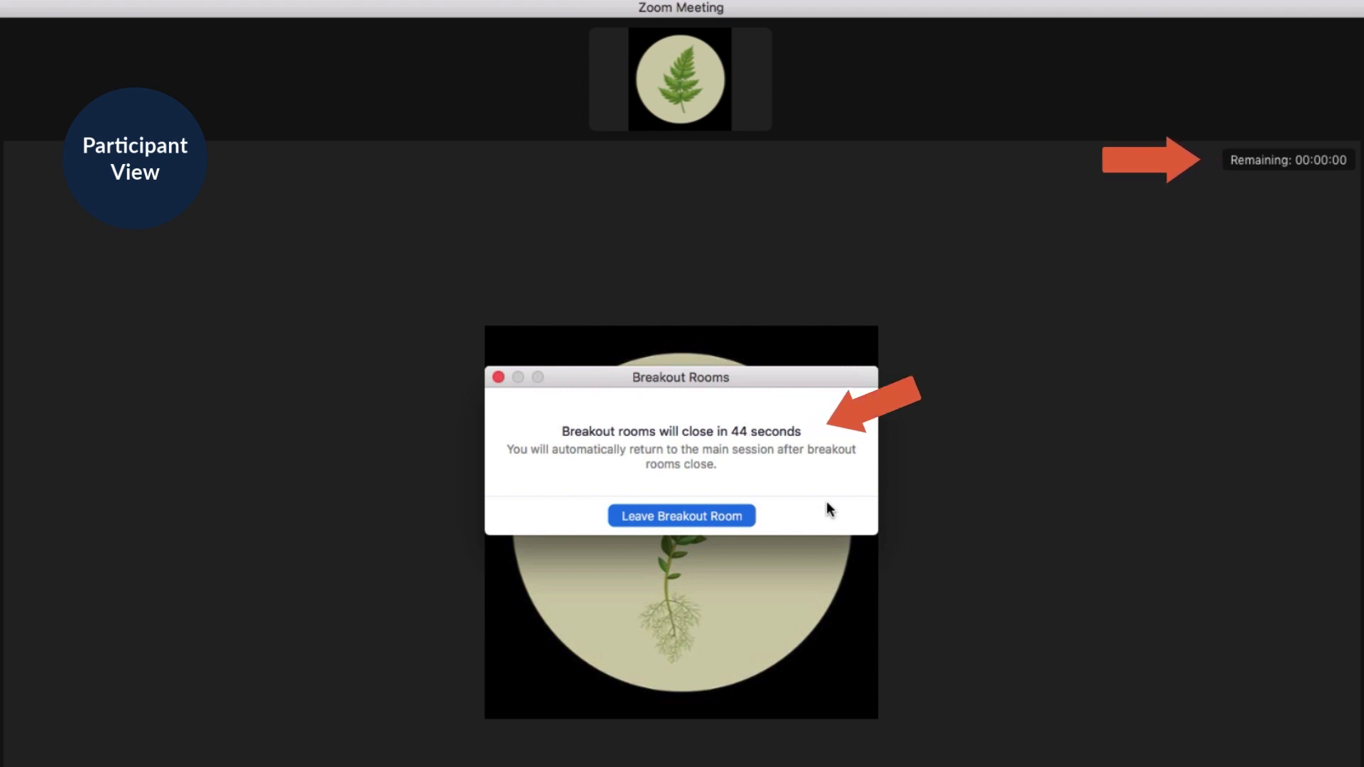
Leave the breakout room as participant, then close all rooms as host
left_click(745, 517)
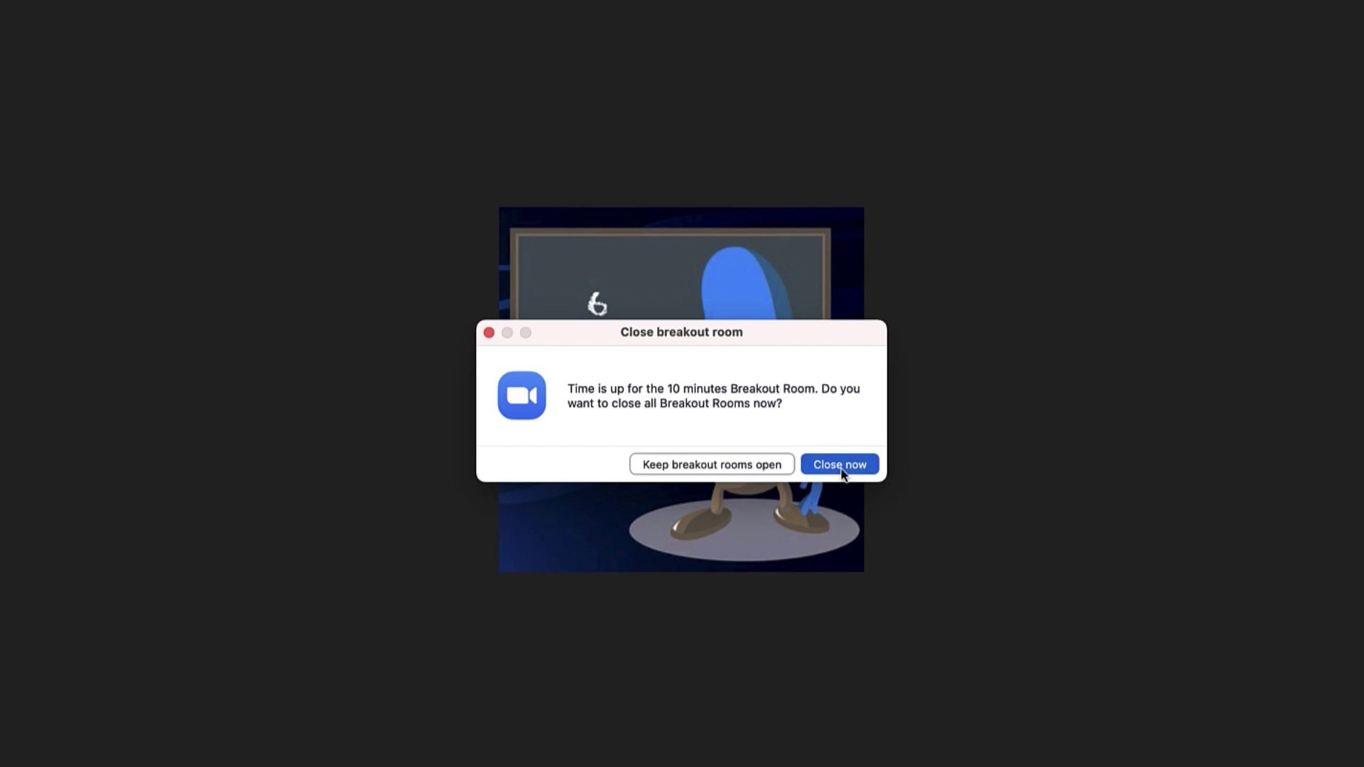
left_click(840, 464)
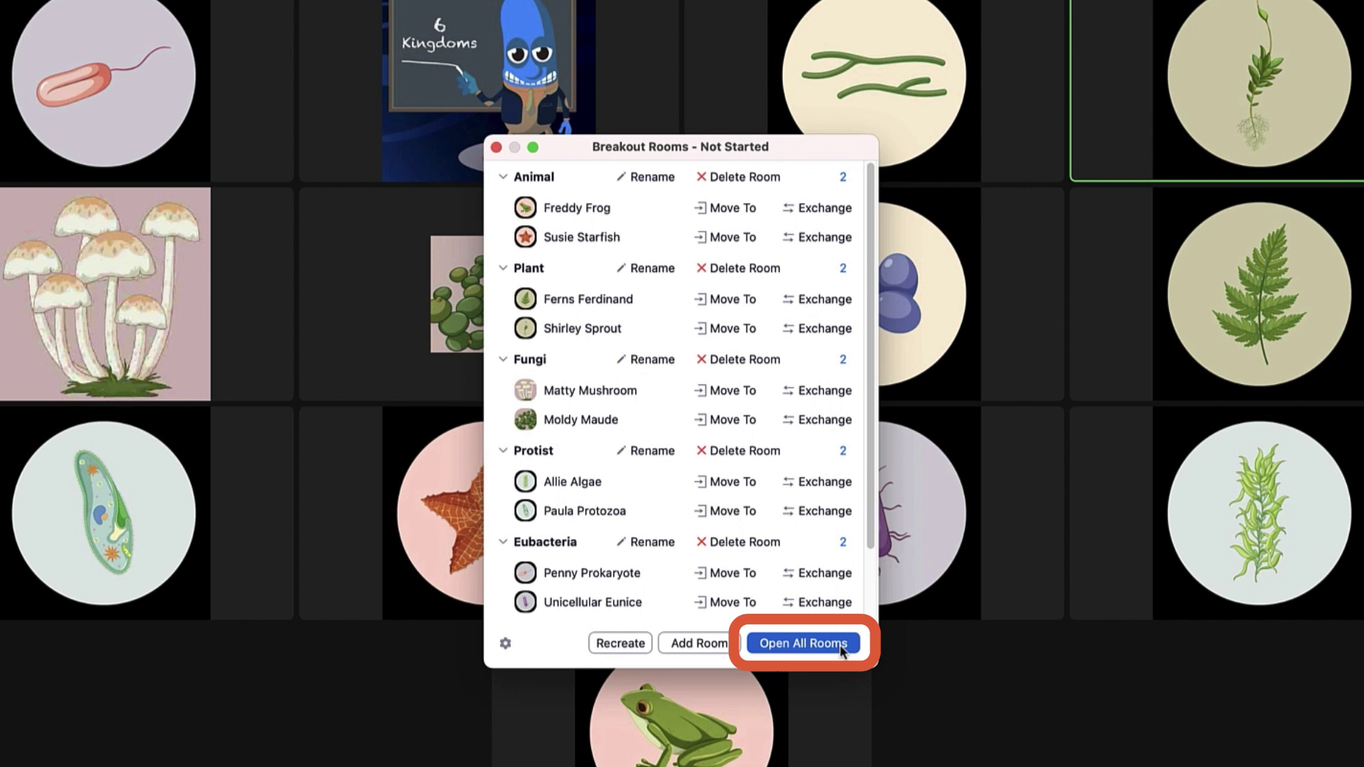
Recreate the breakout rooms as 2 rooms with automatic assignment
left_click(632, 647)
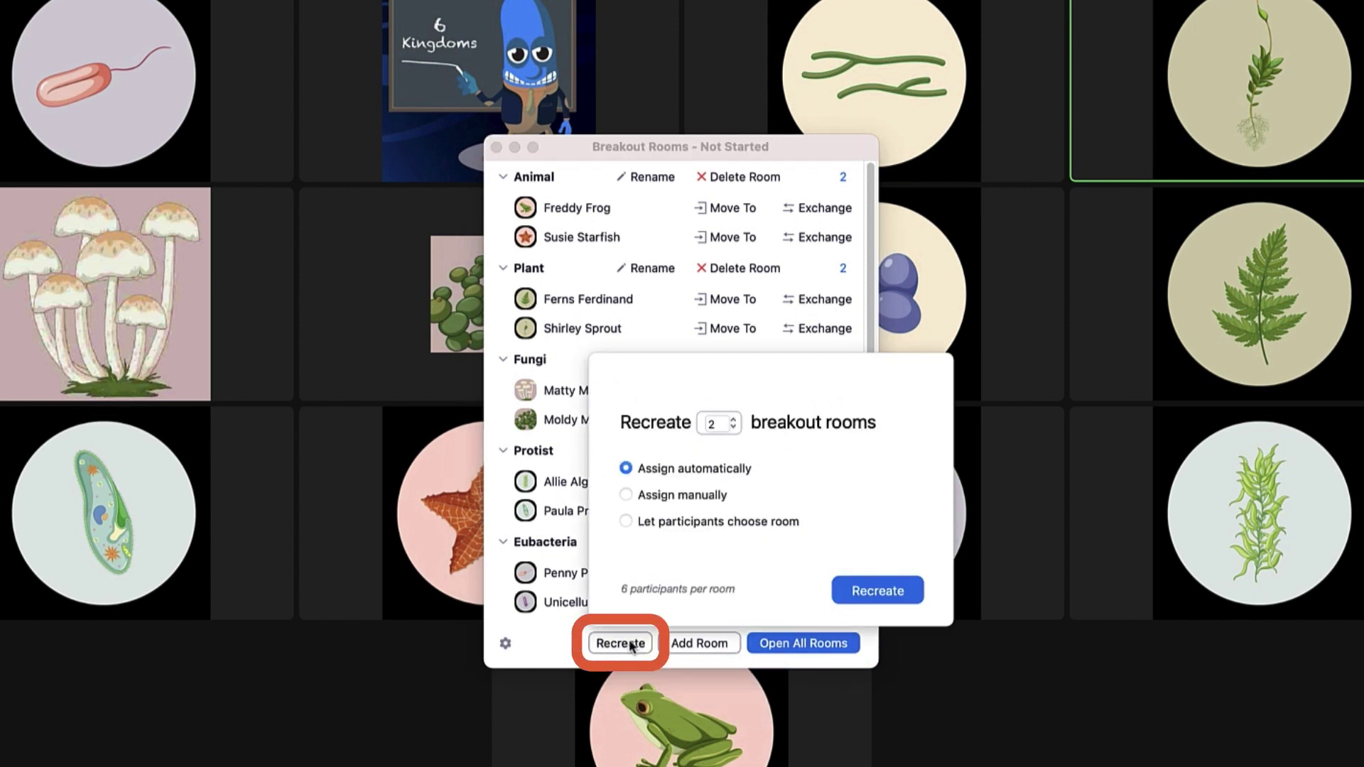
left_click(865, 590)
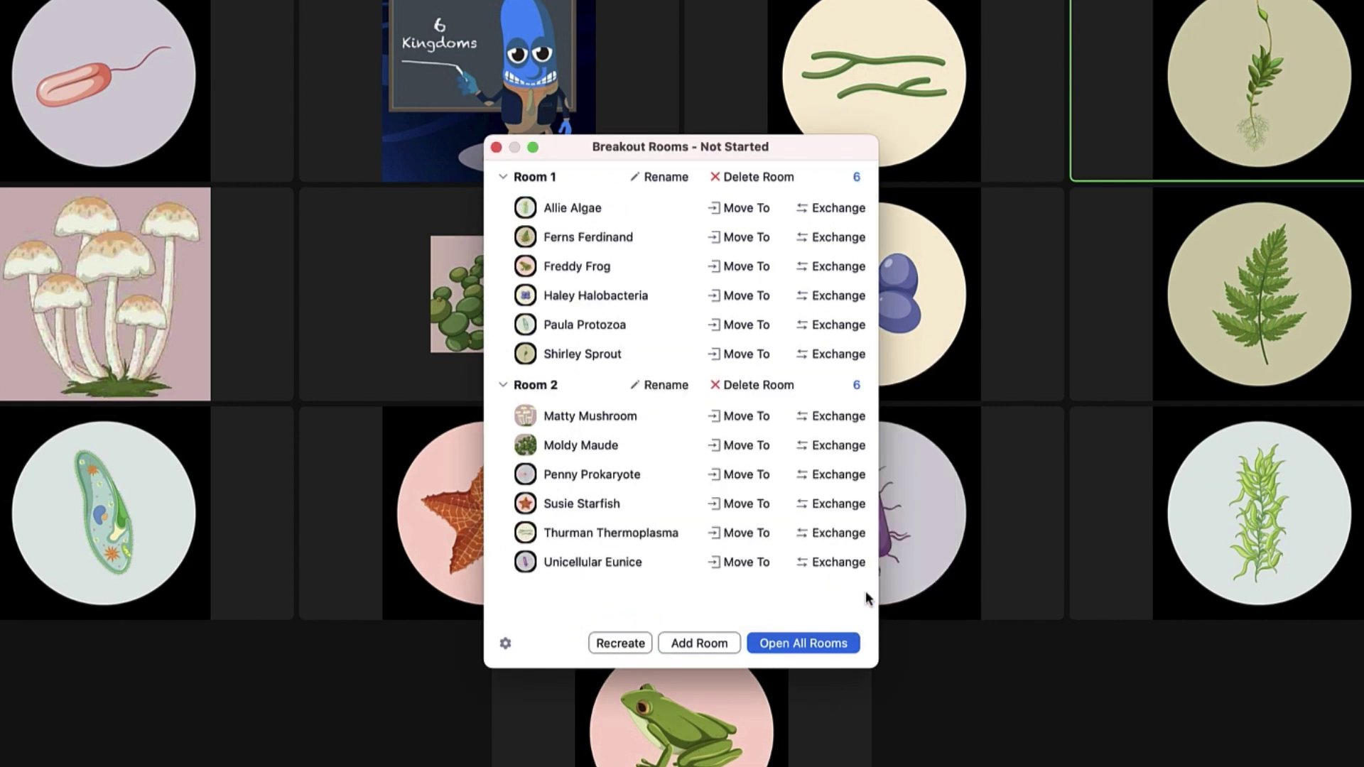